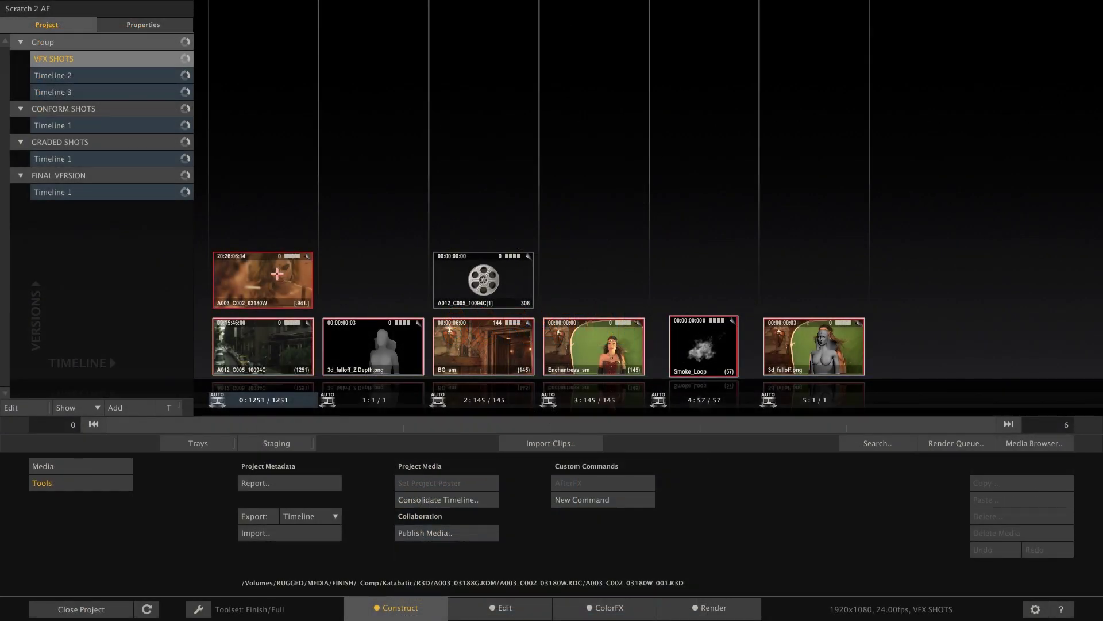
Open clip A003_C002_03180W in the player, scrub to a later frame, and send it to After Effects with AfterFX.
double_click(265, 280)
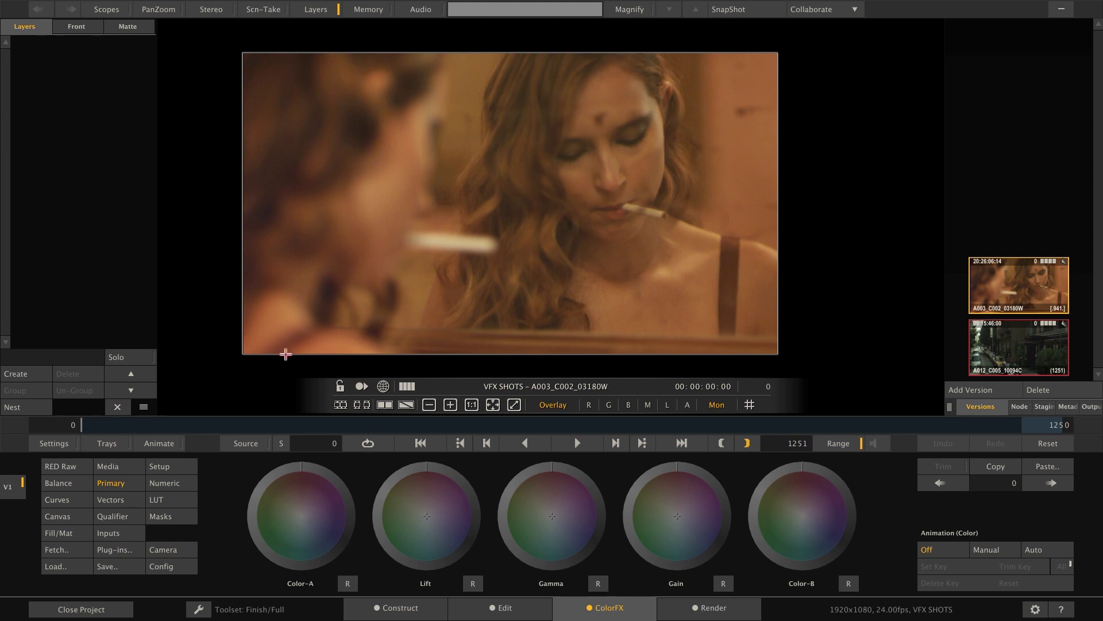
left_click_drag(348, 422, 265, 422)
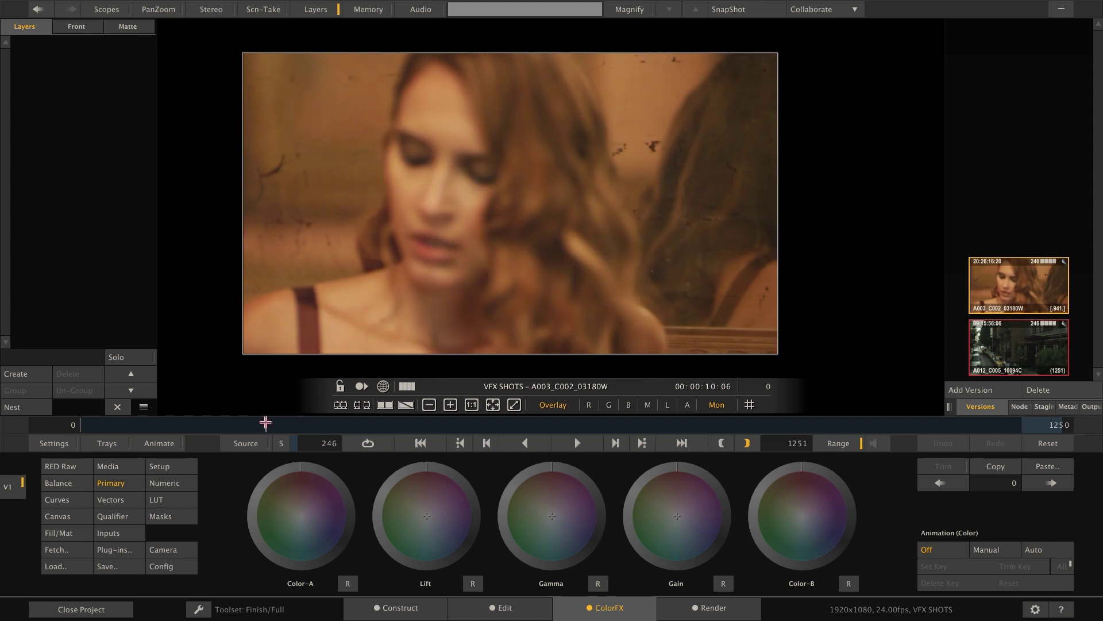
right_click(330, 270)
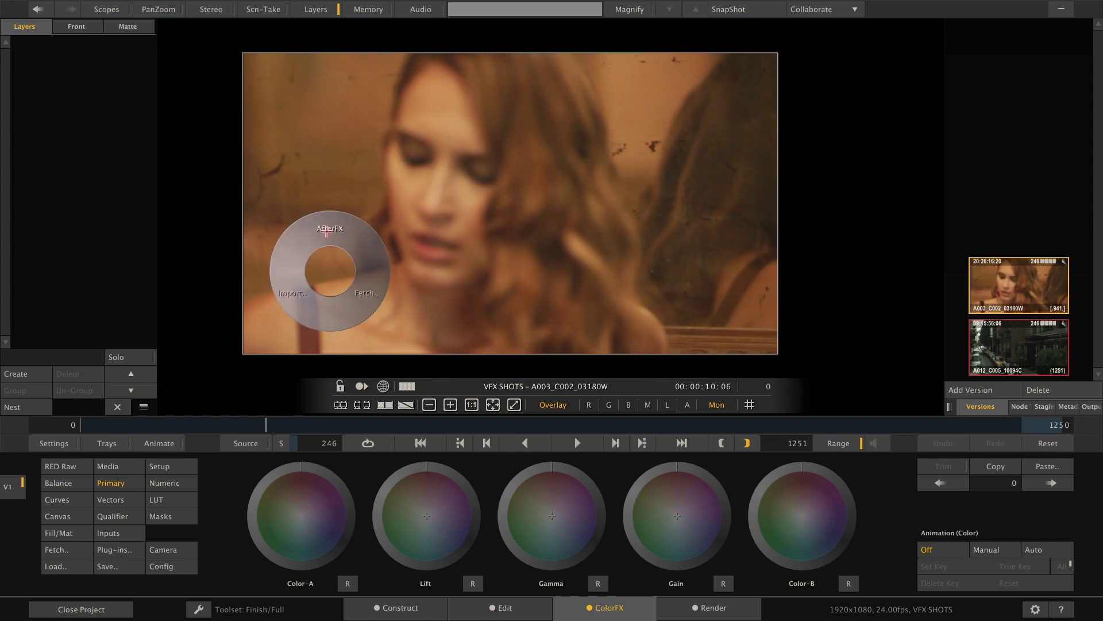
left_click(329, 230)
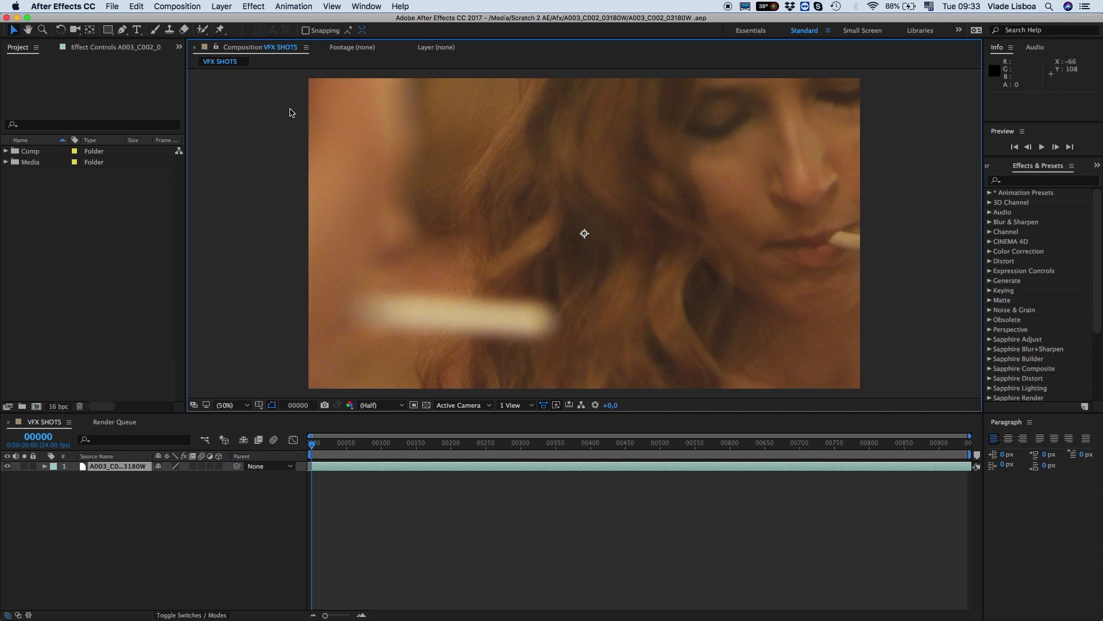
Apply the UHD 4K 23.976 preset (3840×2160, 23.976 fps) to VFX SHOTS, then scrub back to frame 00000.
left_click(193, 4)
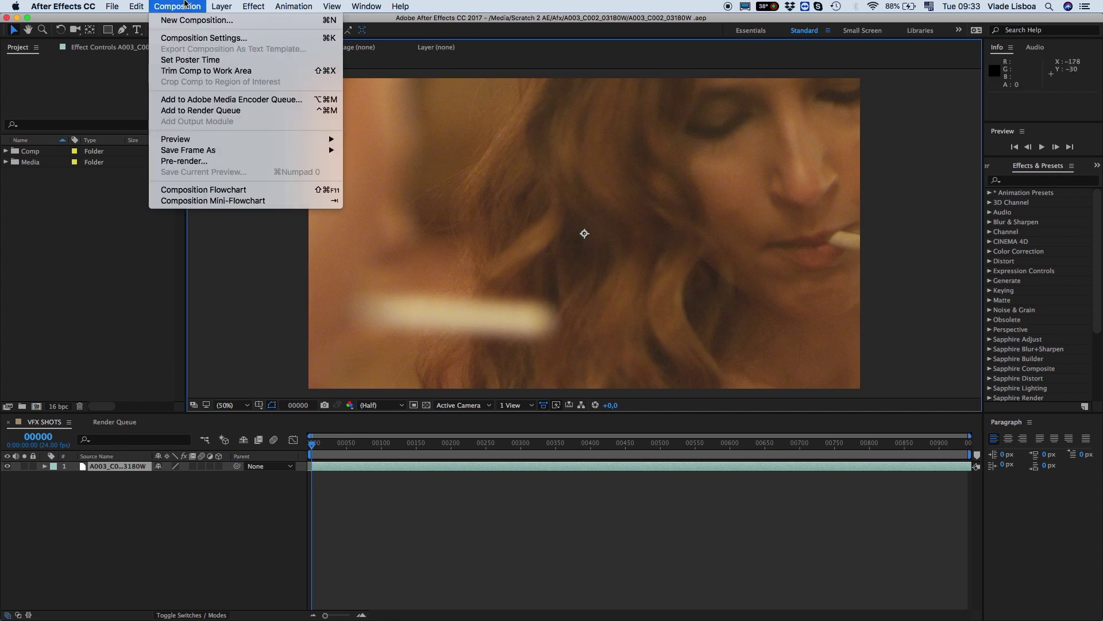
left_click(190, 34)
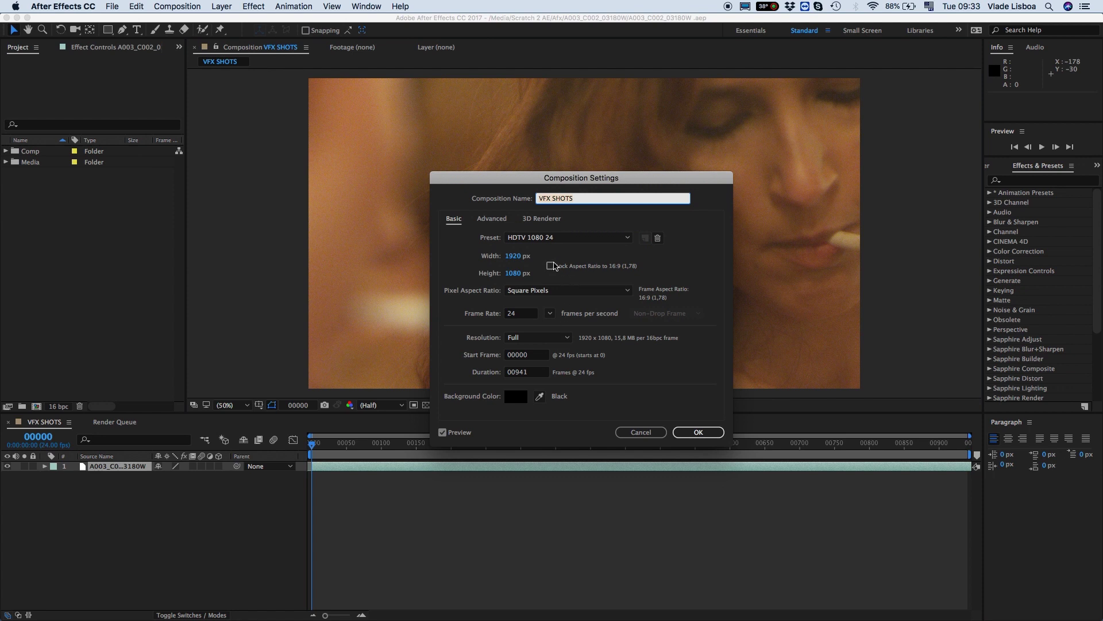
left_click(549, 243)
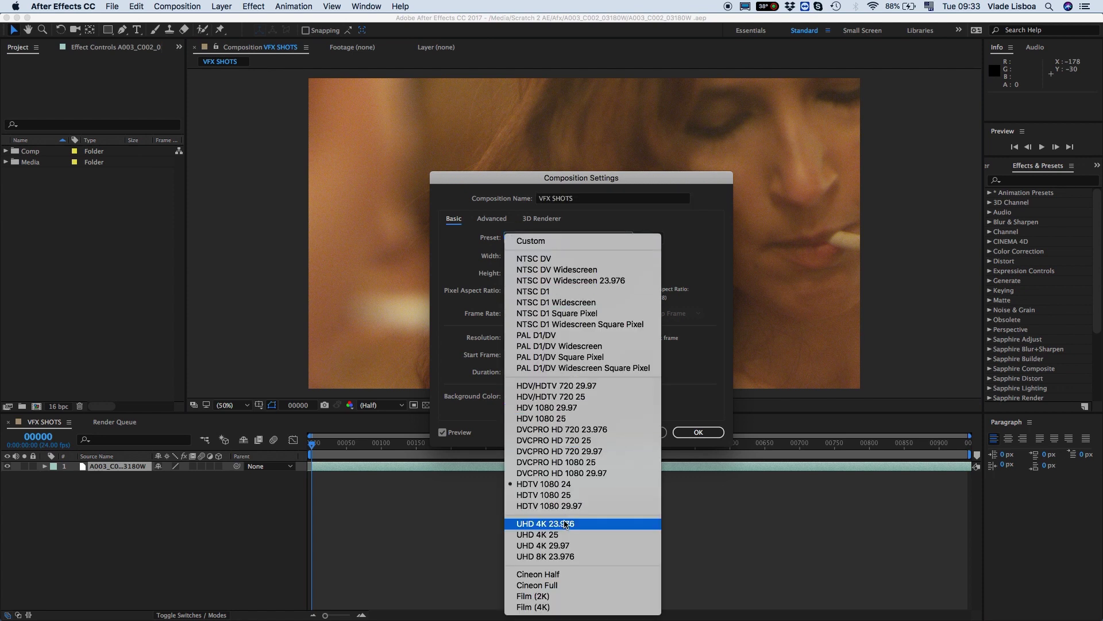
left_click(563, 528)
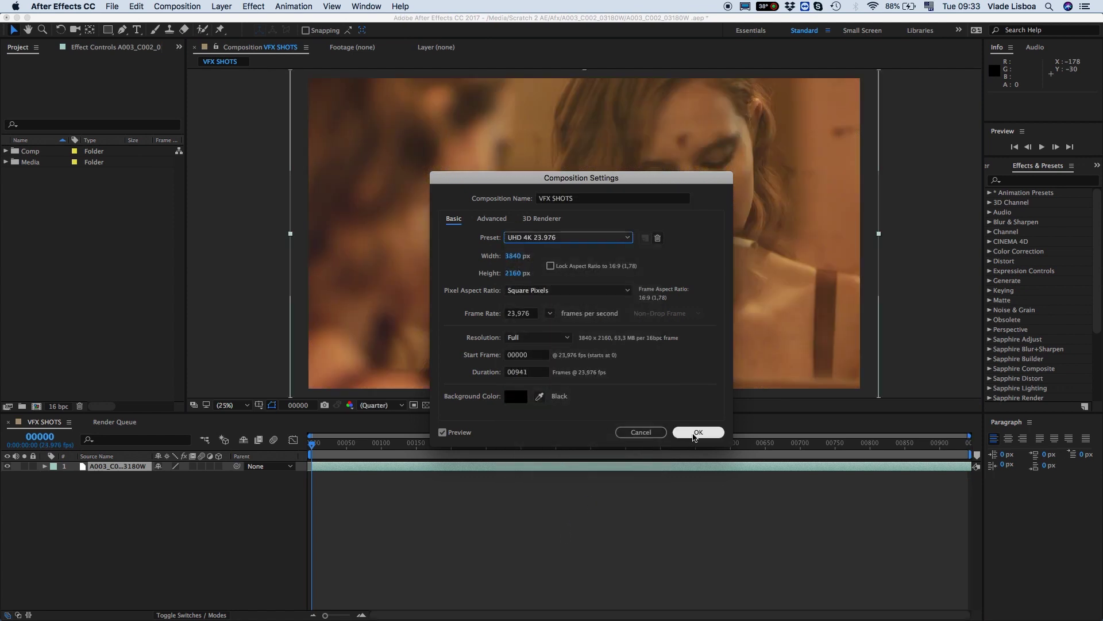
left_click(699, 432)
left_click_drag(330, 455, 298, 453)
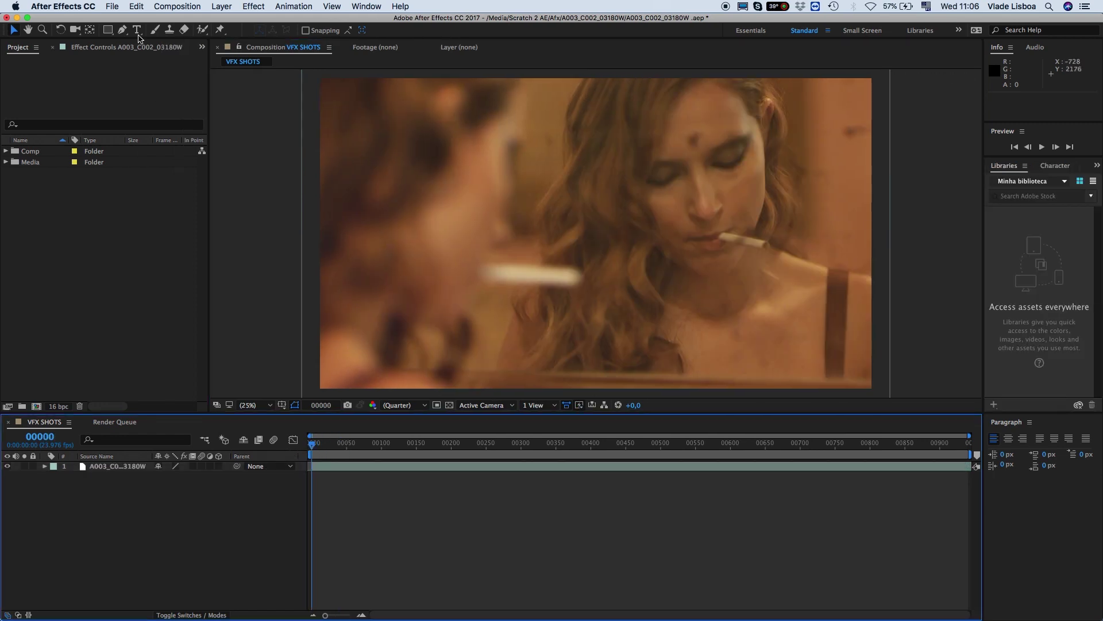
Add a FROM AFTER EFFECTS title at top left, animate it with Raining Characters In, and preview it.
key("ctrl+t")
left_click(369, 131)
type("FROM AFTE")
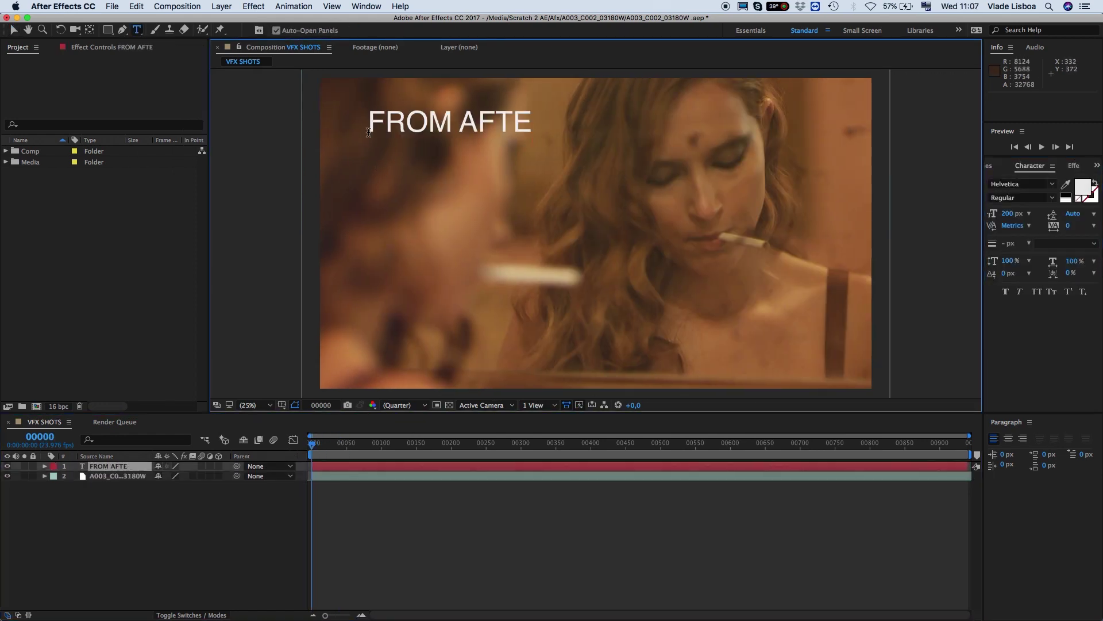
type("R EFFECTS")
left_click(367, 7)
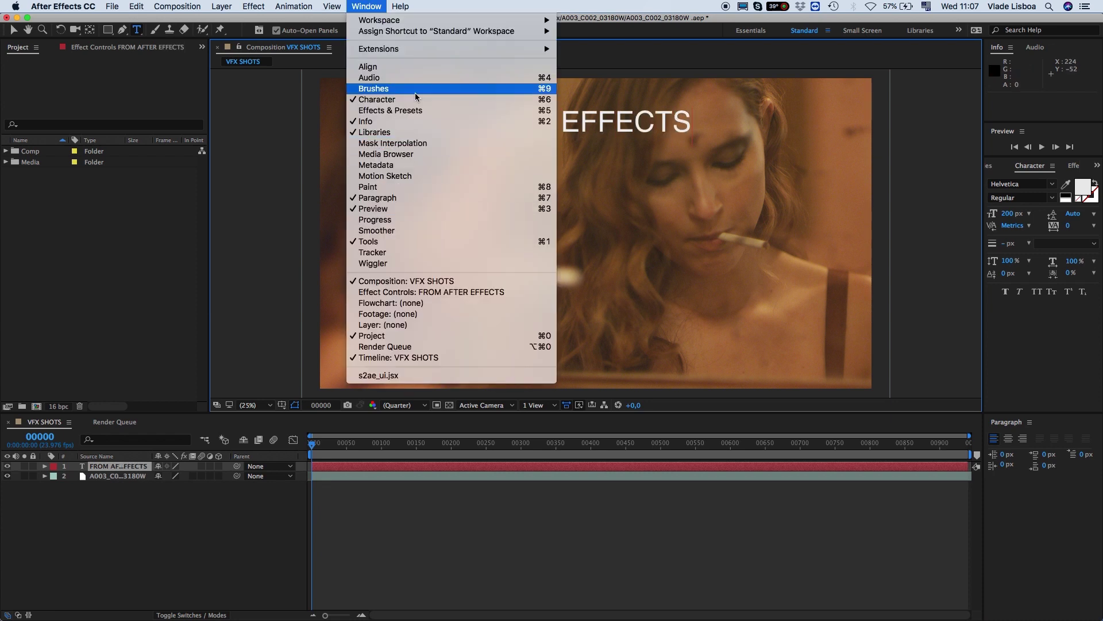
left_click(415, 111)
left_click(989, 193)
left_click(1000, 290)
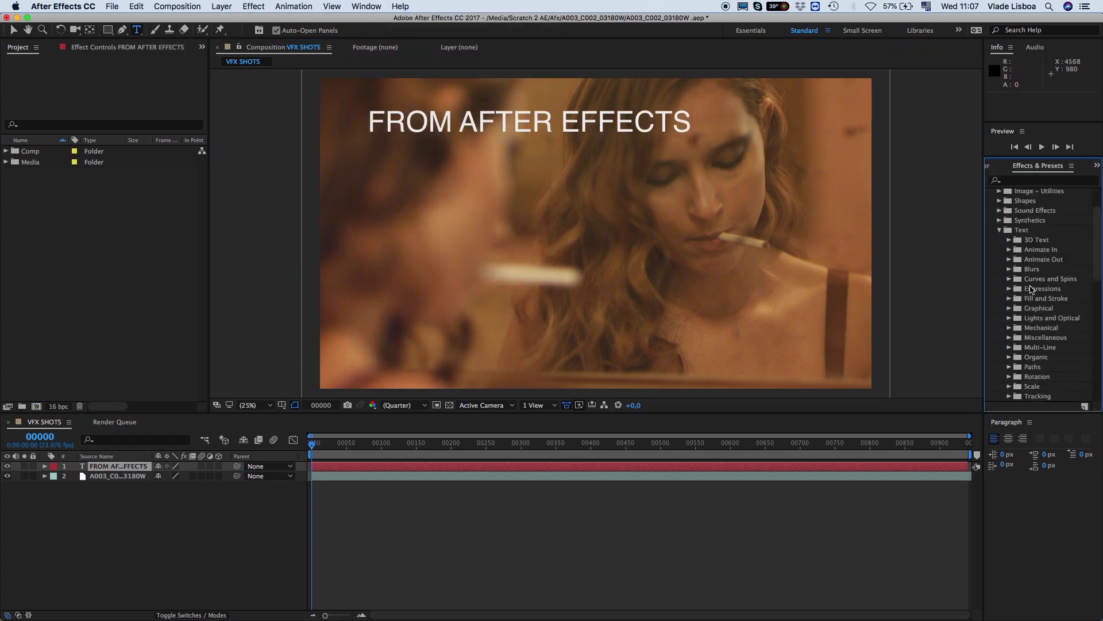
scroll(1010, 256, "down", 5)
double_click(1062, 322)
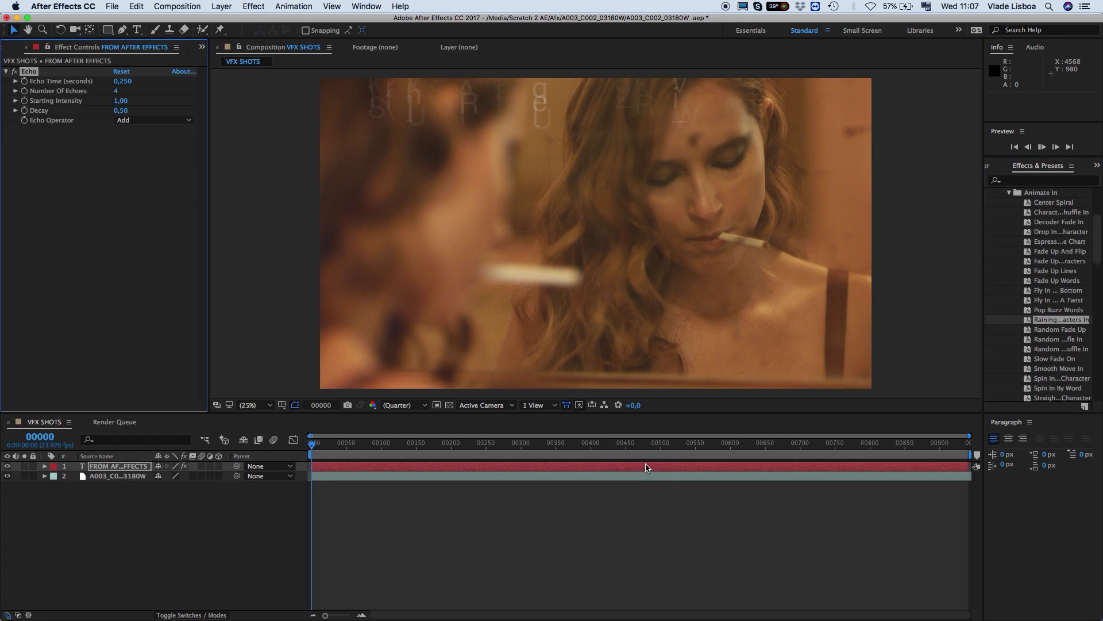
key("space")
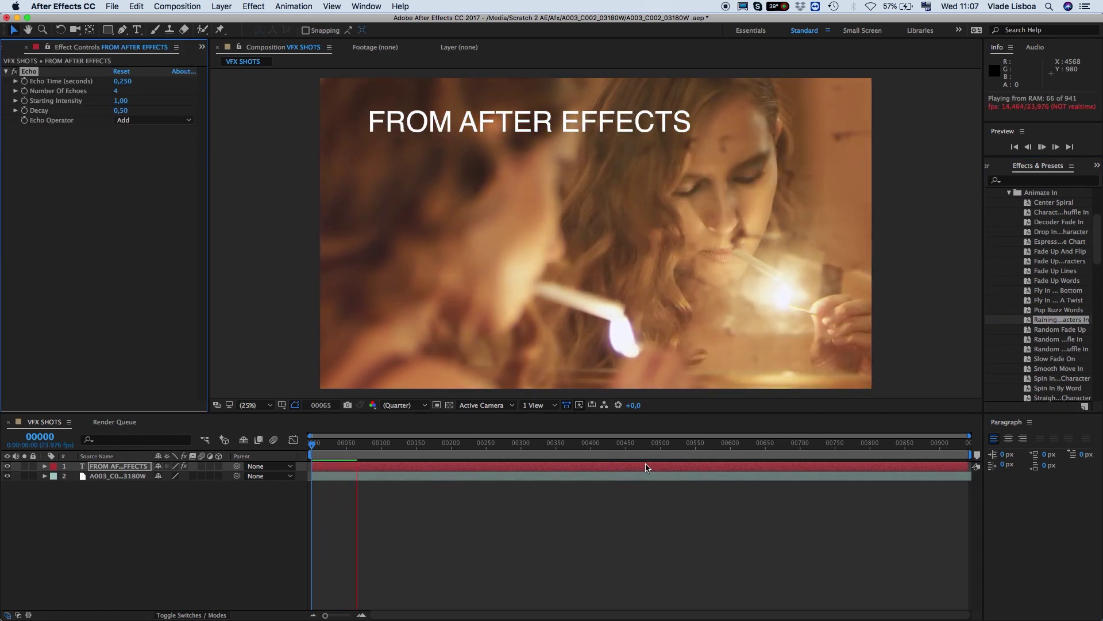
key("space")
Add a TO SCRATCH title at lower right with Raining Characters In, preview, and end the work area at frame 00182.
key("super+t")
left_click(578, 354)
type("TO SCRATCH")
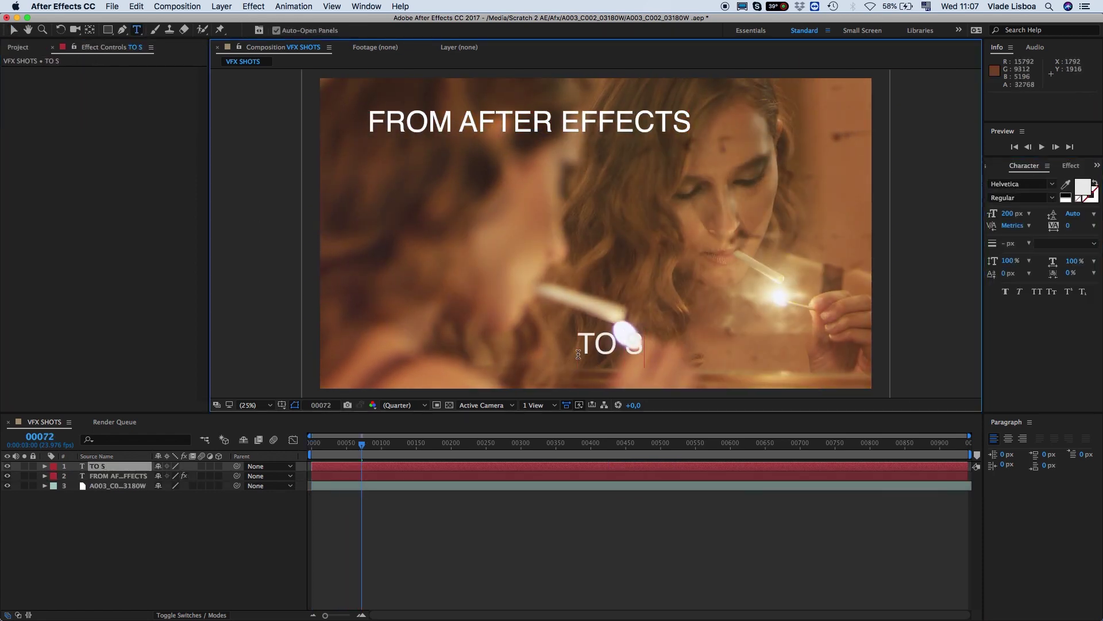
left_click(366, 6)
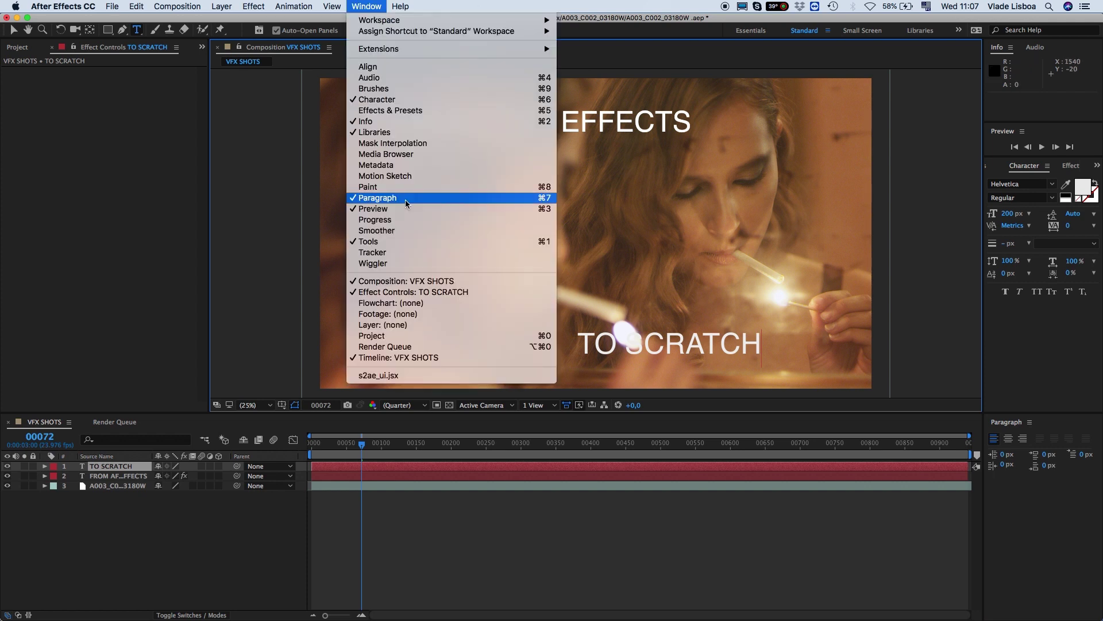
left_click(379, 115)
left_click_drag(1058, 319, 632, 466)
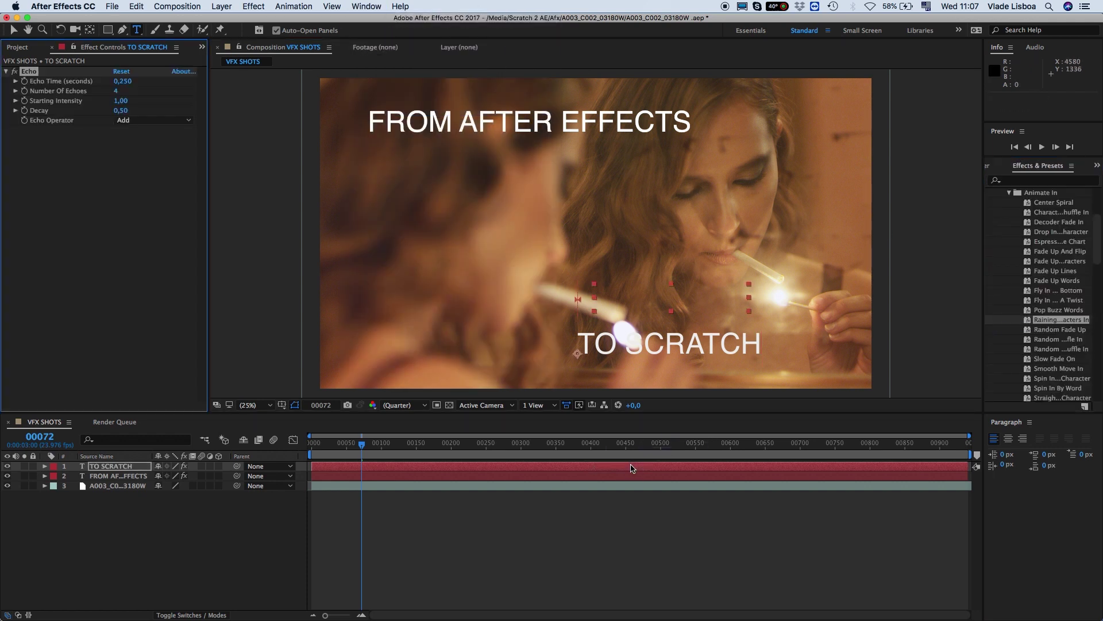
key("space")
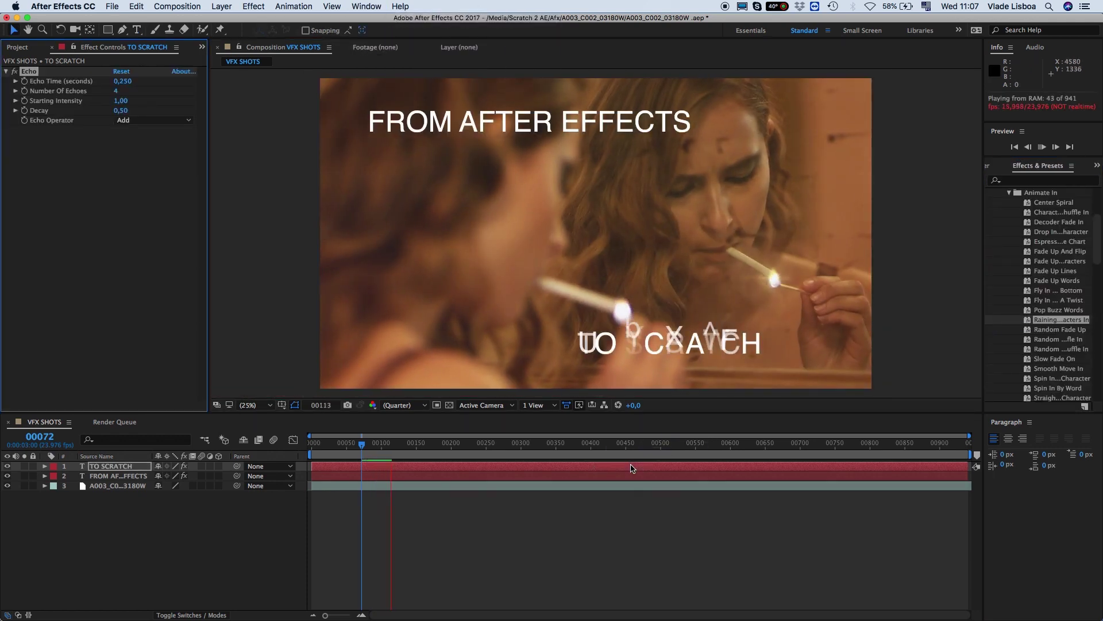
key("space")
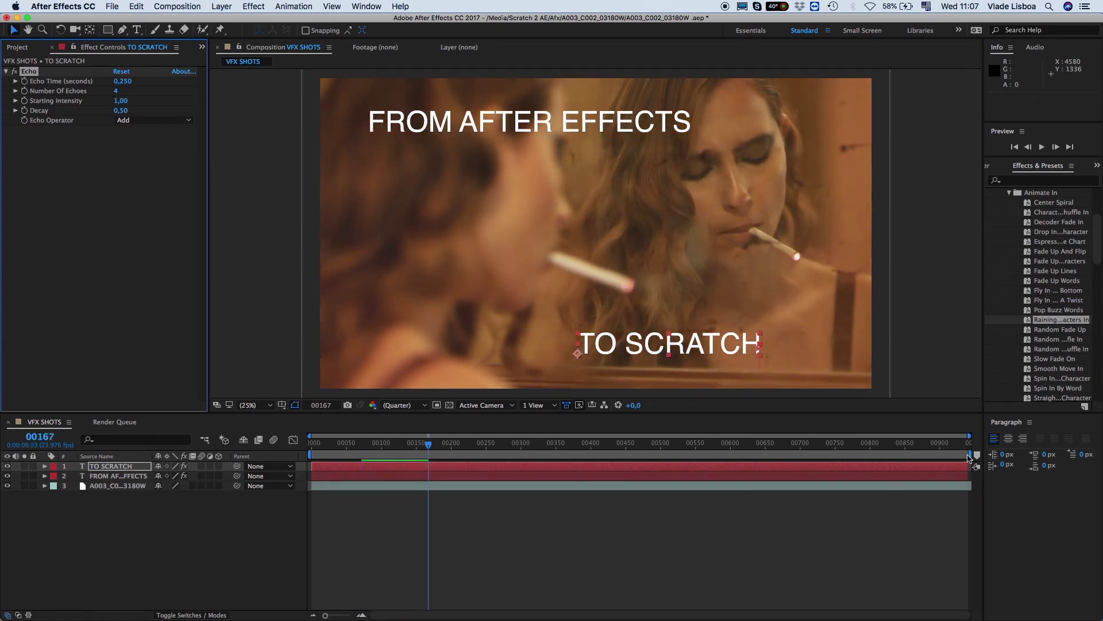
left_click_drag(970, 455, 442, 463)
Hide the footage, motion-blur both titles, render via s2ae_ui's Render Comp & Send with overwrite, and return to Scratch.
left_click(7, 486)
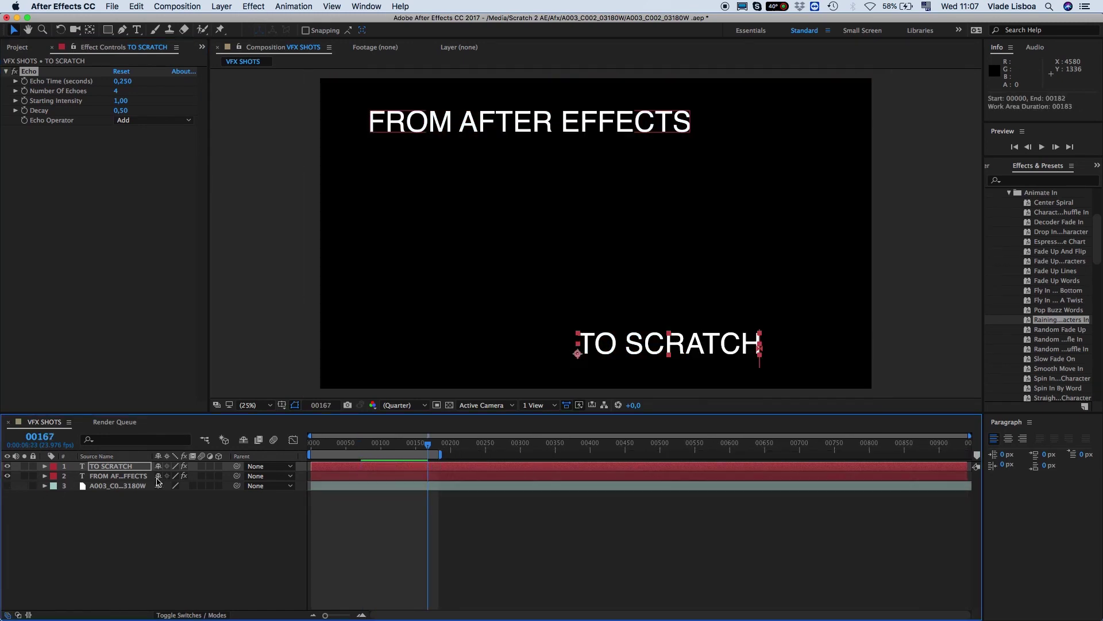
left_click_drag(201, 466, 201, 476)
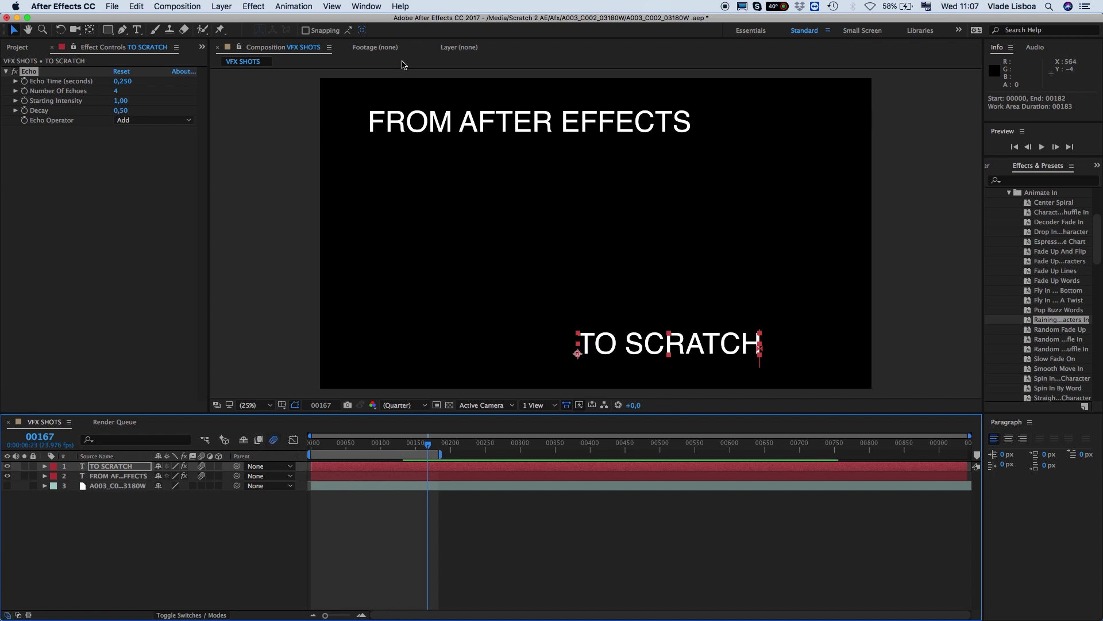
left_click(366, 6)
left_click(408, 379)
left_click(501, 66)
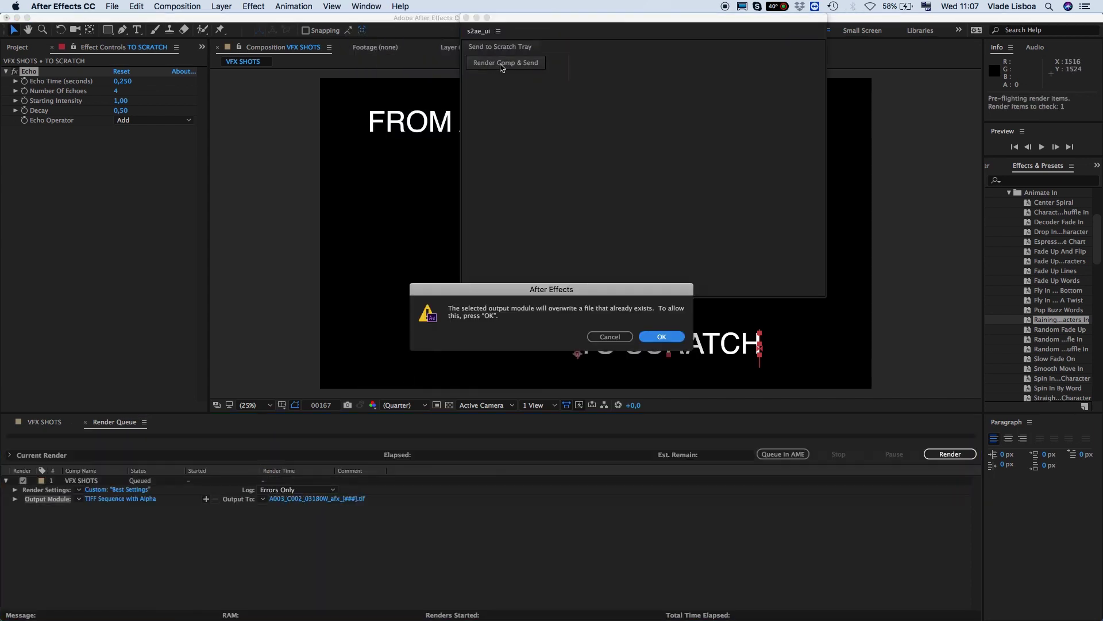
left_click(662, 337)
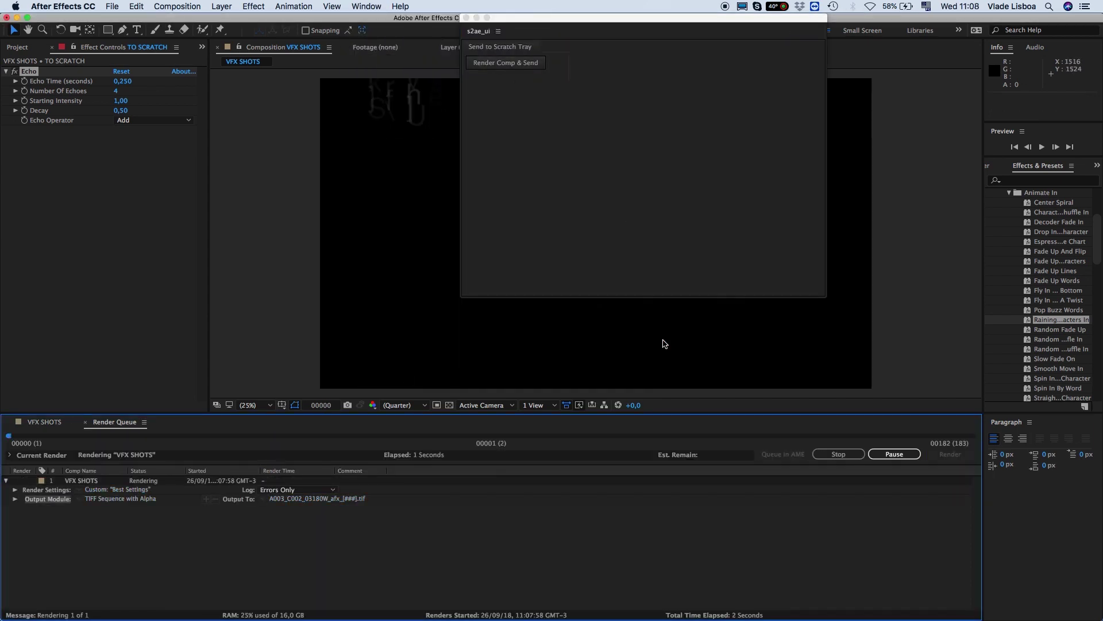
left_click_drag(505, 18, 883, 51)
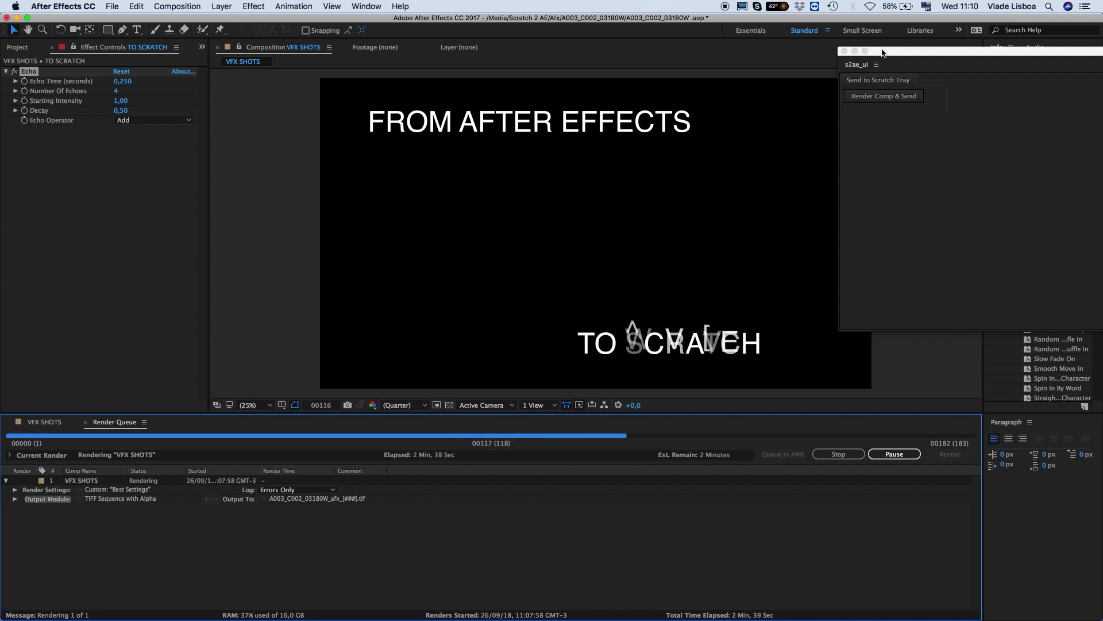
key("super+Tab")
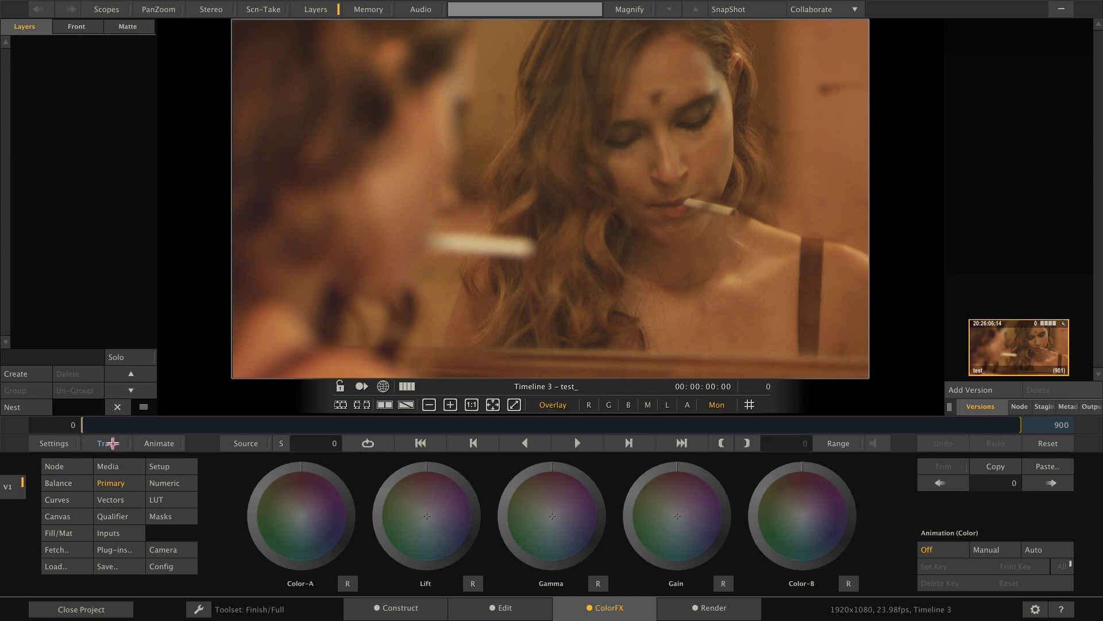
Layer the Timeline 3 render from the After Effects tray over the shot, preview it, and park at frame 110.
left_click(110, 443)
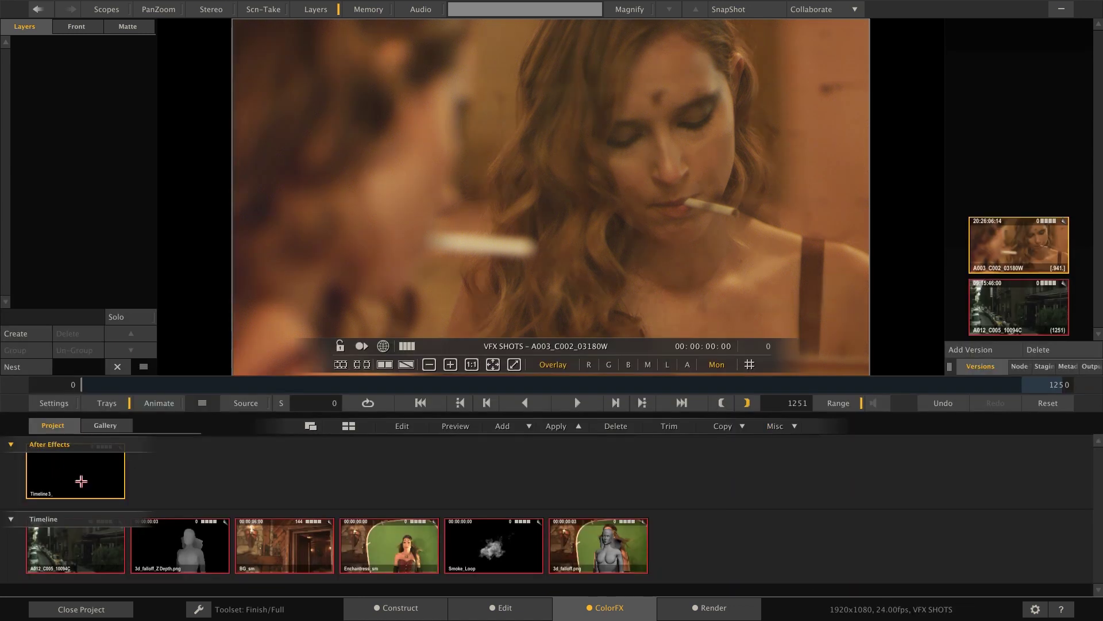
left_click_drag(87, 473, 524, 121)
key("space")
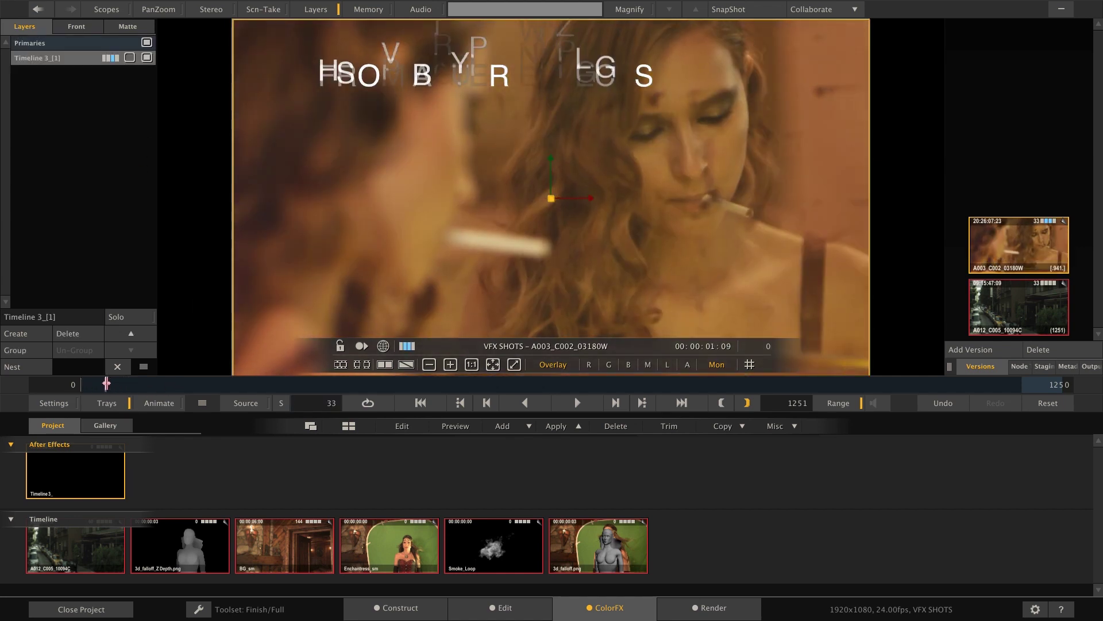
left_click_drag(165, 391, 202, 443)
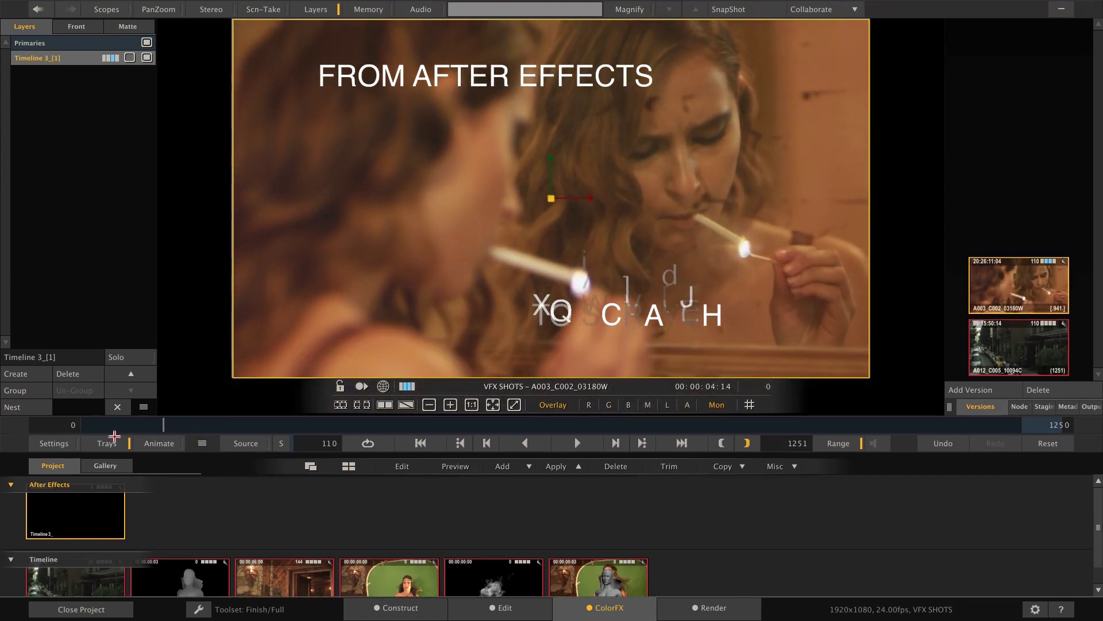
left_click(108, 441)
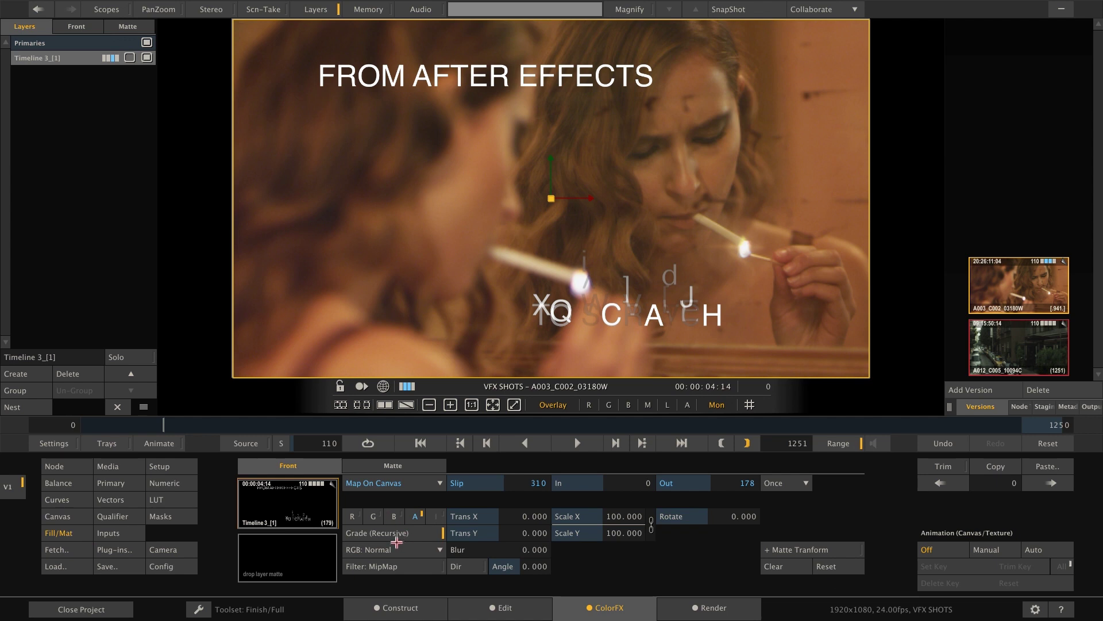
Set the title layer's RGB blend to Over and play the shot to check the composite.
left_click(390, 550)
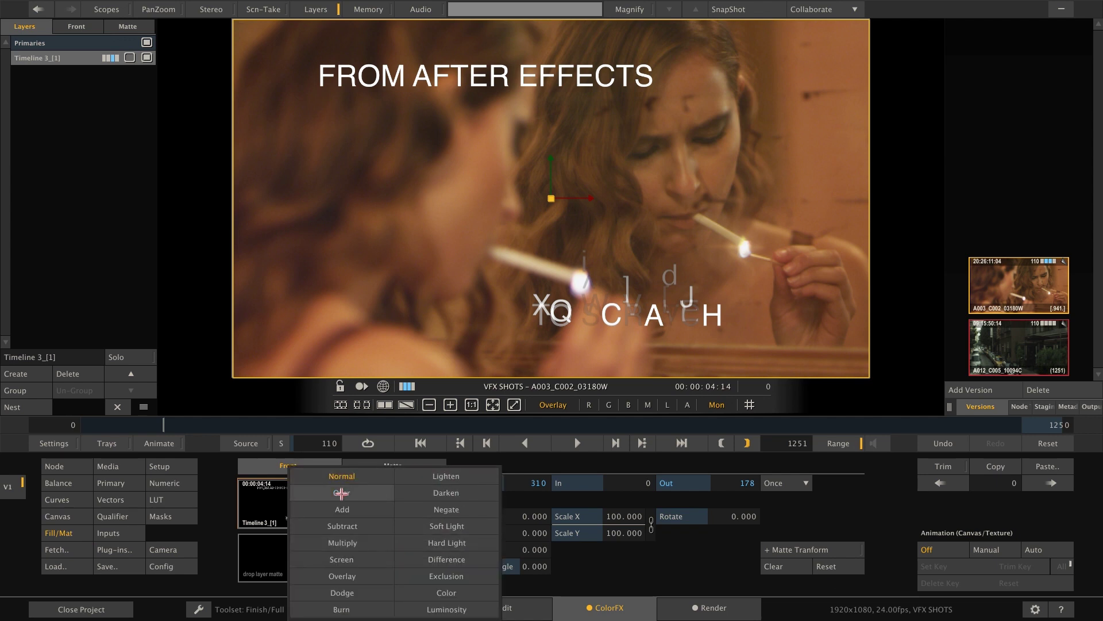
left_click(342, 493)
left_click(173, 425)
left_click(574, 436)
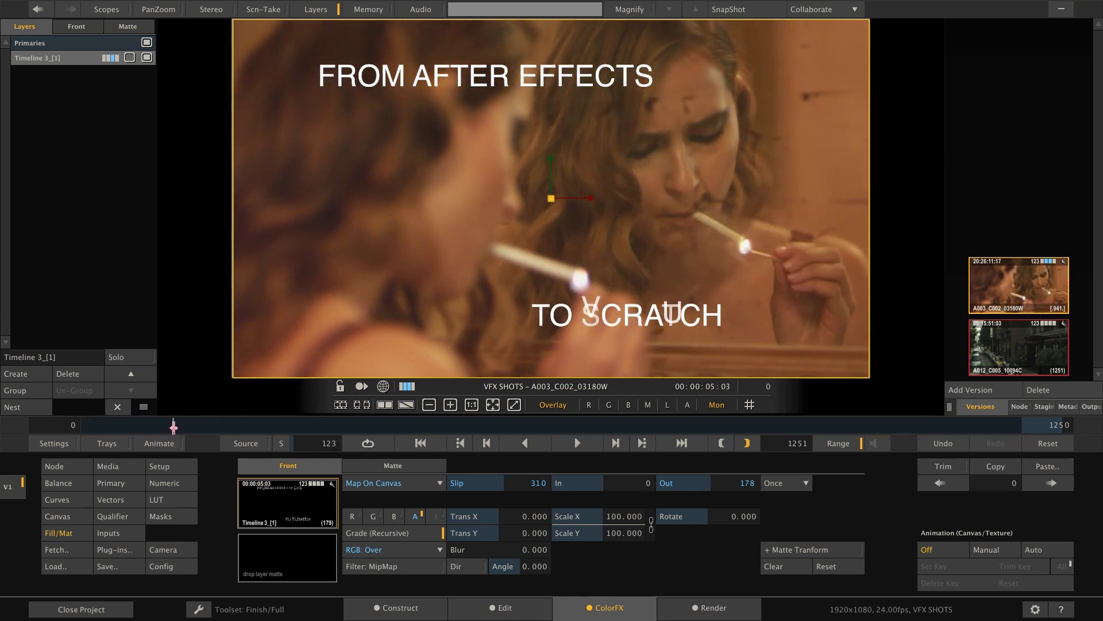
key("space")
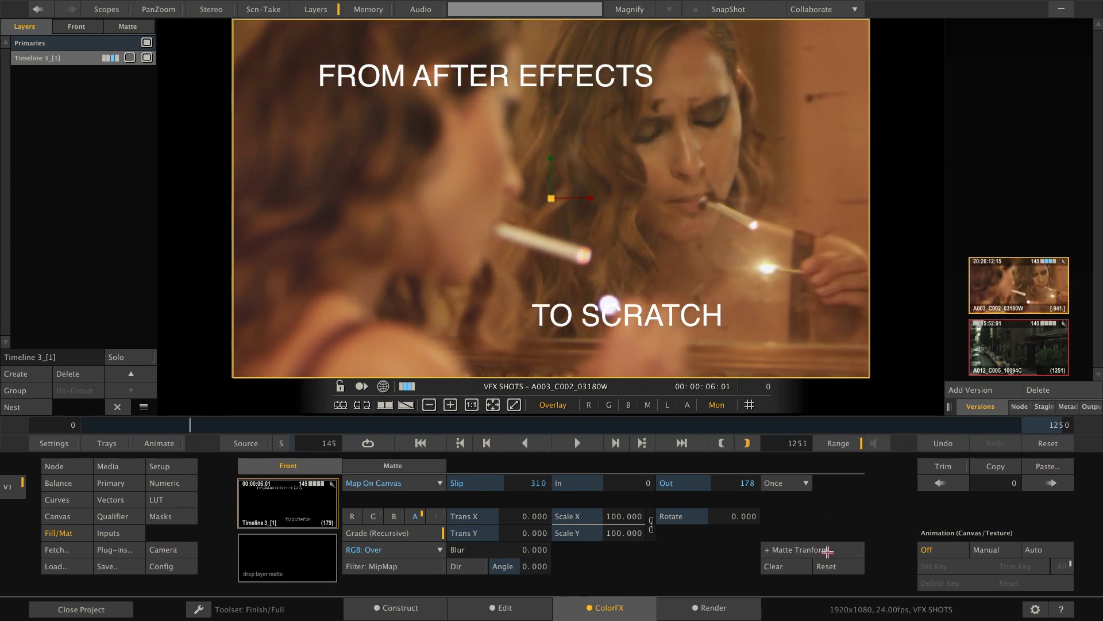
Enable Matte Transform and Auto keying, set a key, then raise Blur heavily at frame 165.
left_click(817, 549)
left_click(1045, 548)
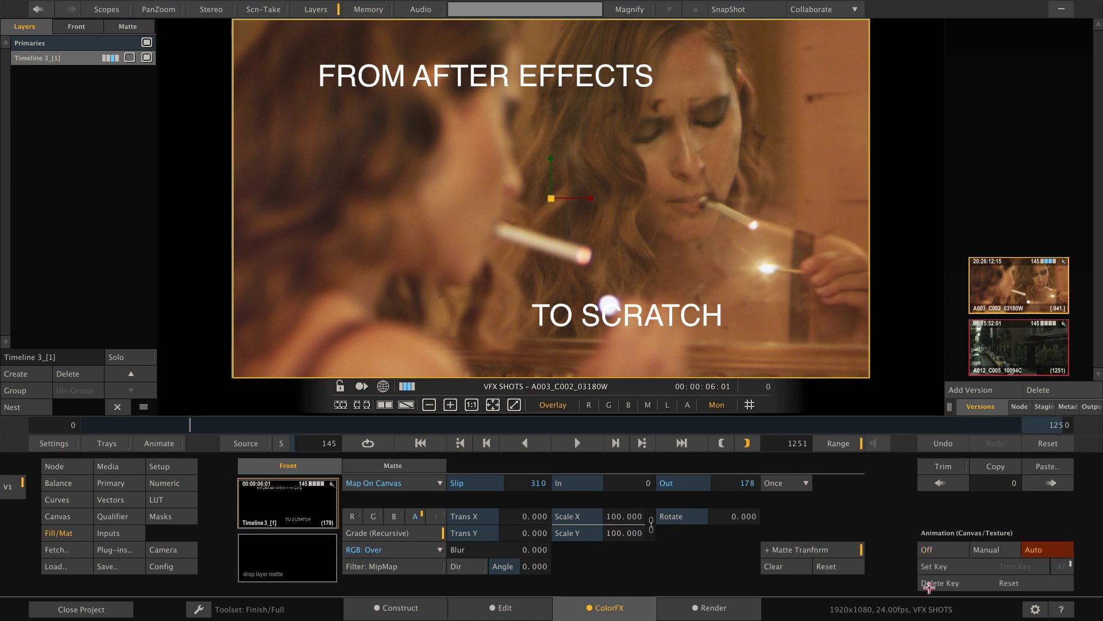
left_click(937, 568)
left_click_drag(193, 424, 206, 423)
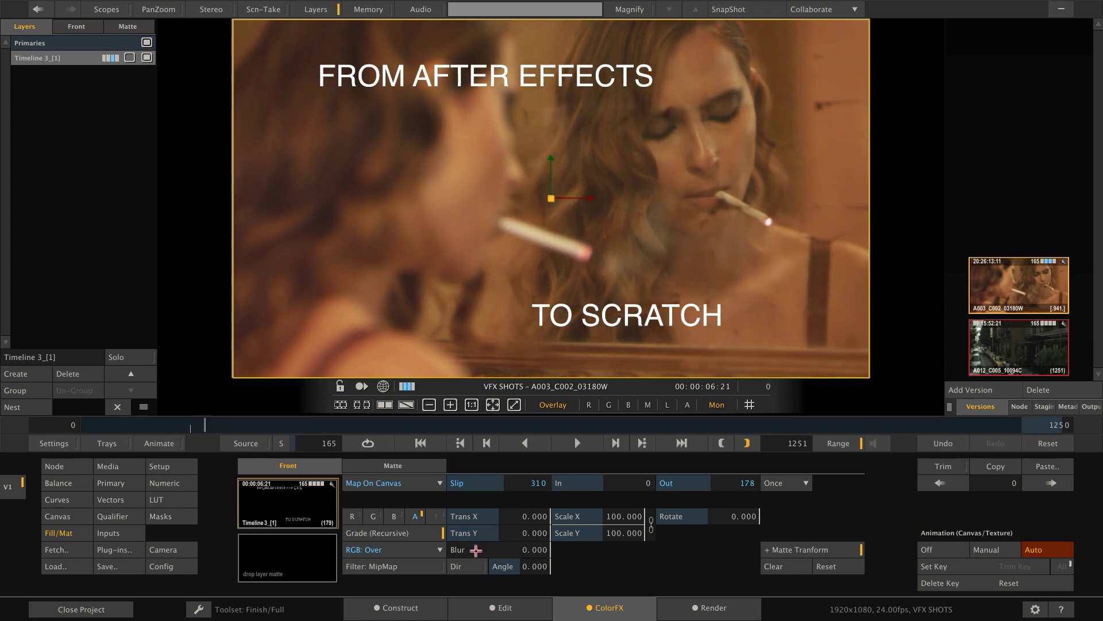
left_click_drag(478, 550, 519, 549)
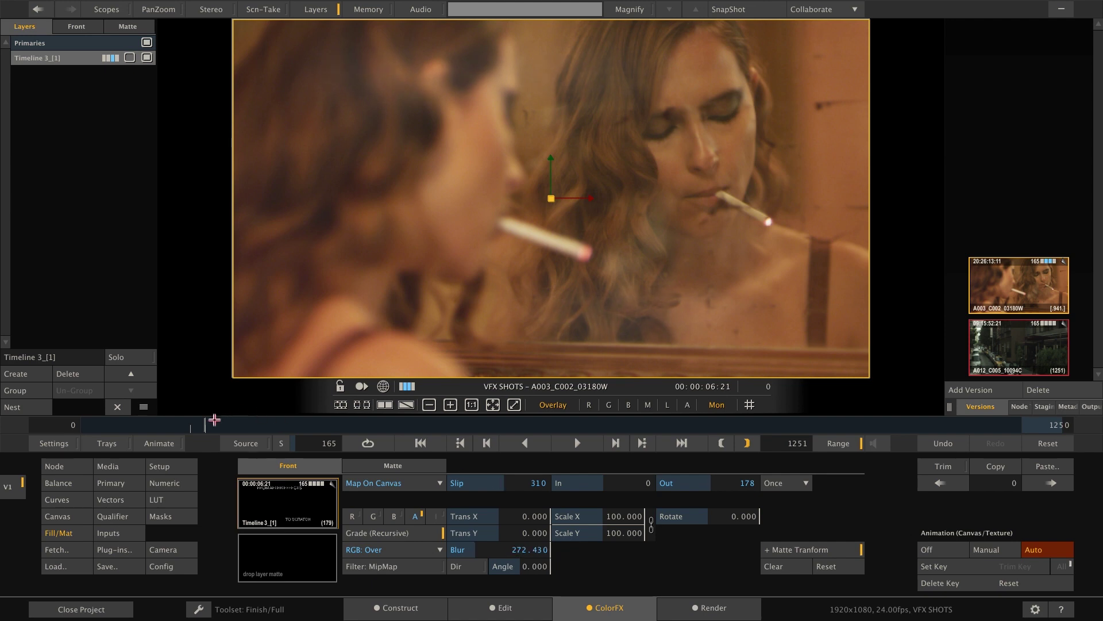
Play back the blur-out animation from around frame 64–70.
left_click(134, 424)
key("space")
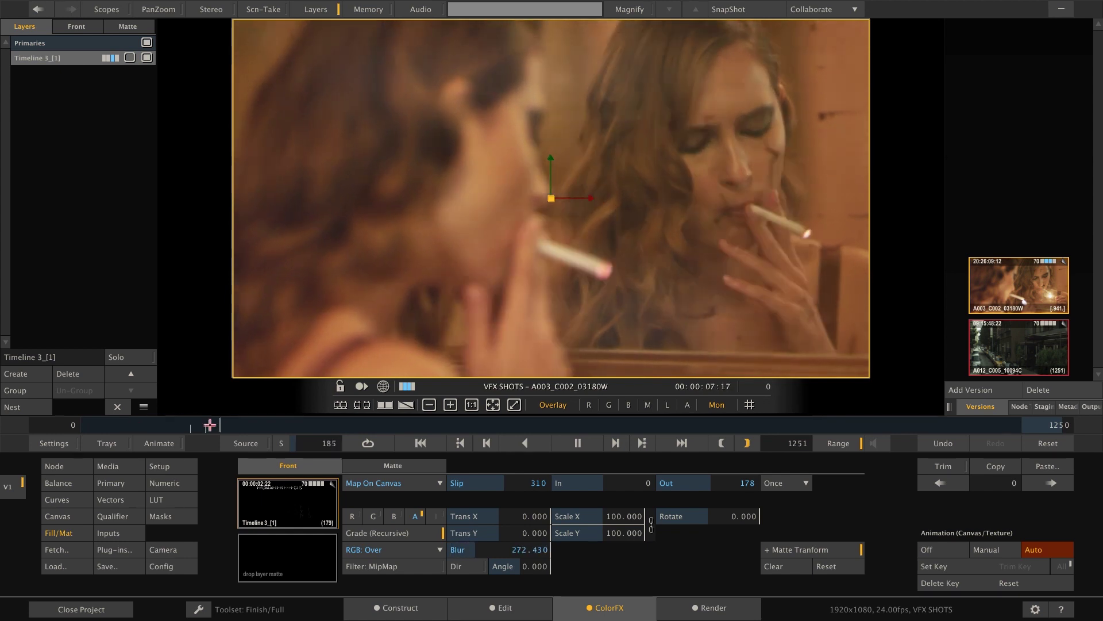
left_click(133, 424)
key("space")
left_click_drag(132, 425, 130, 425)
left_click(575, 436)
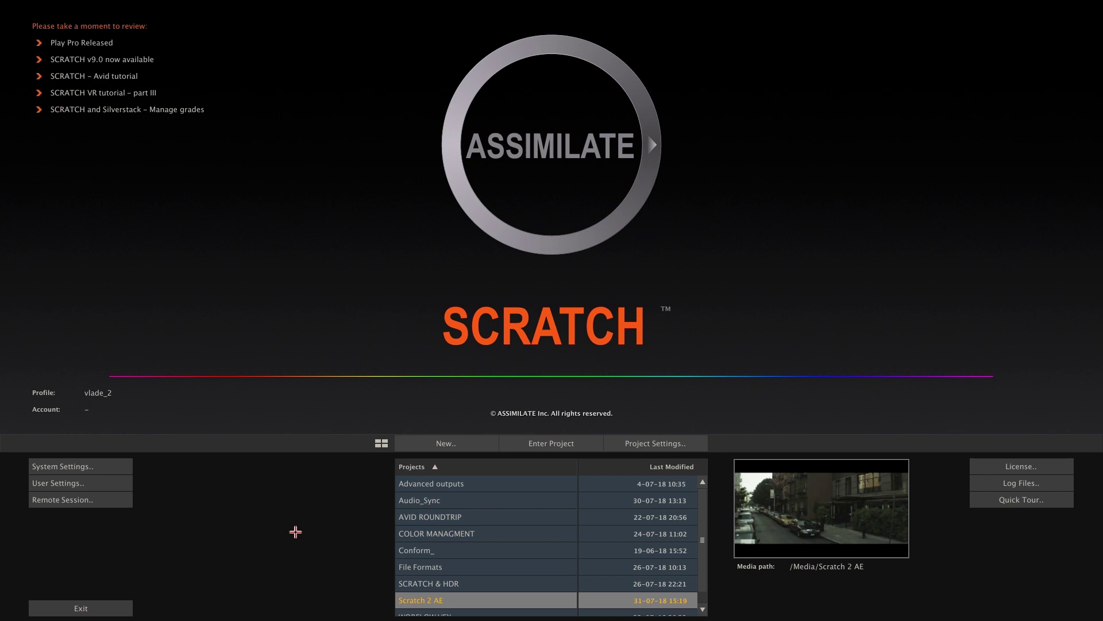
Add a new custom command titled AfterFX in System Settings' Custom Commands.
left_click(84, 462)
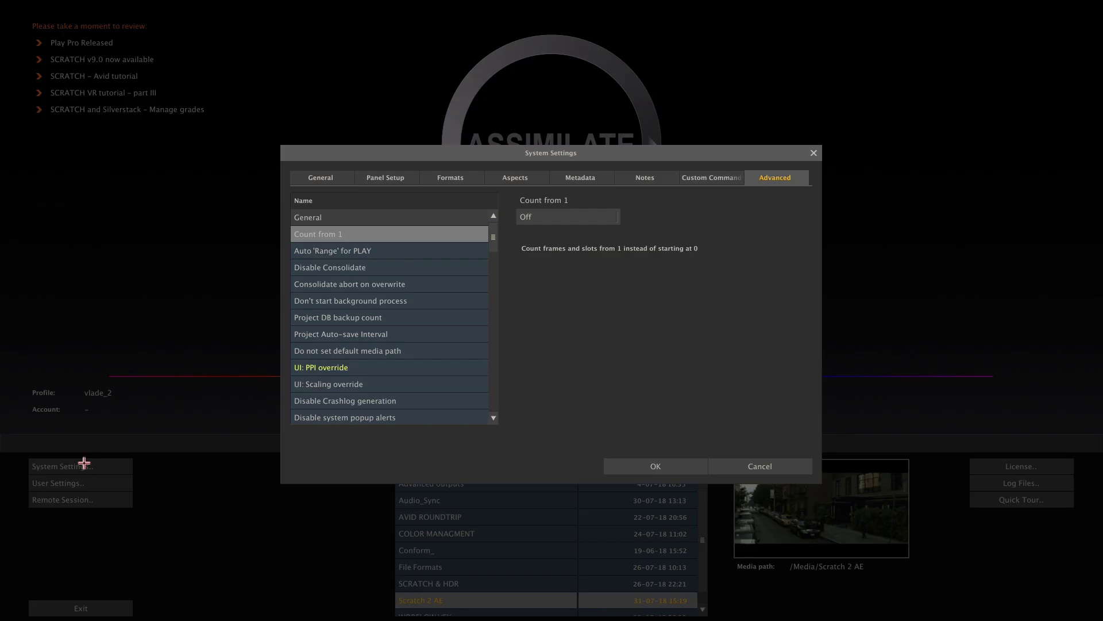
left_click(706, 177)
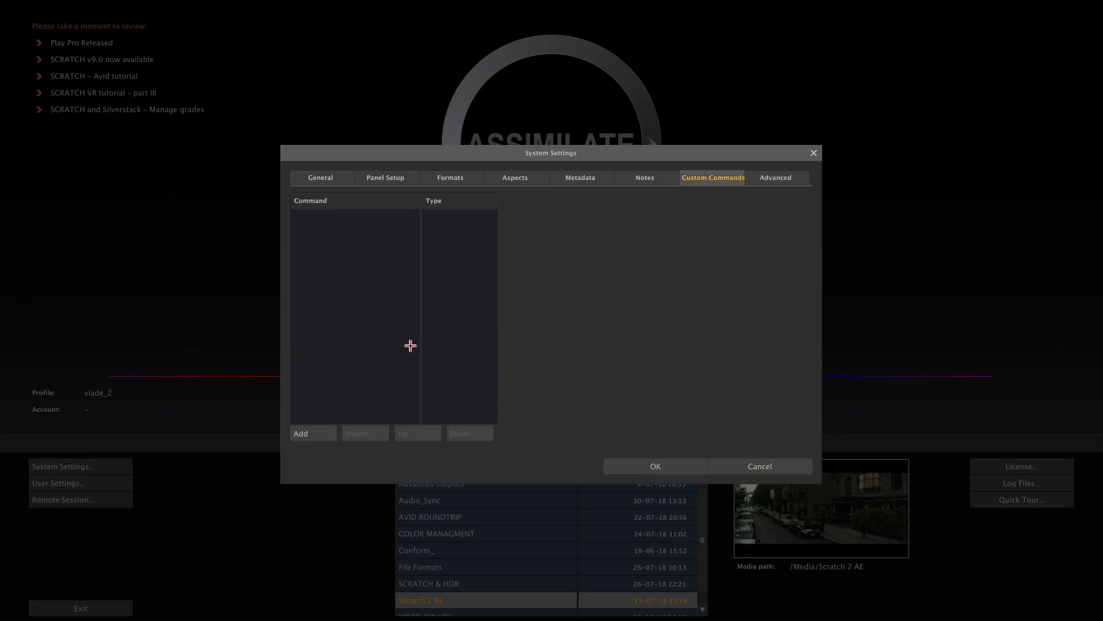
left_click(309, 431)
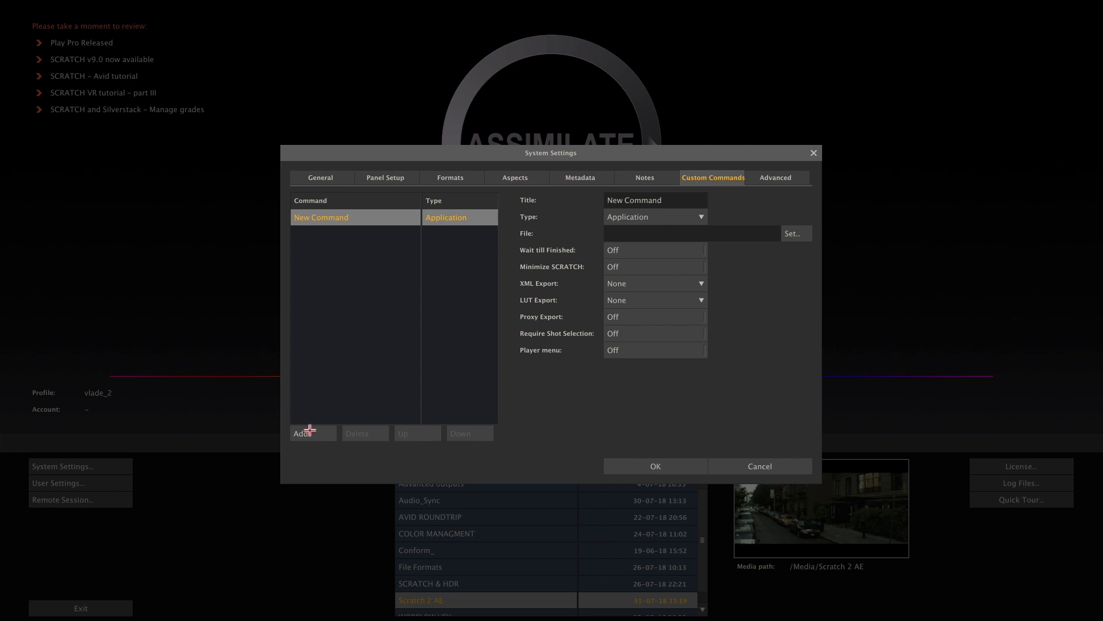
left_click(656, 201)
type("AfterFX")
Set its type to Adobe After Effects and turn Minimize SCRATCH and Player menu On.
left_click(681, 215)
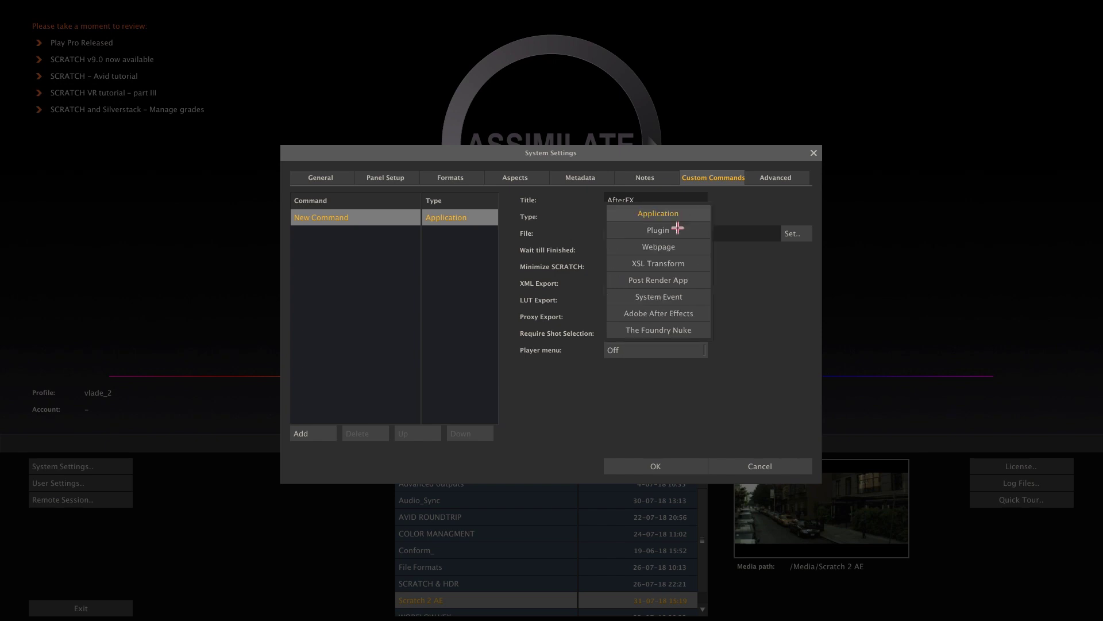
left_click(670, 314)
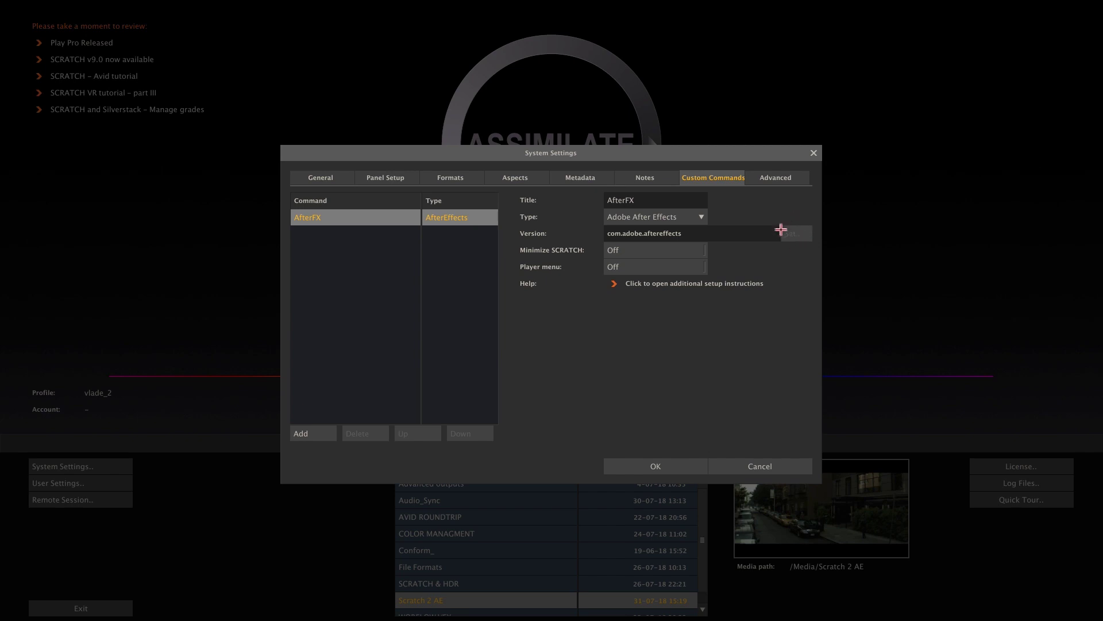
left_click(677, 251)
left_click(664, 266)
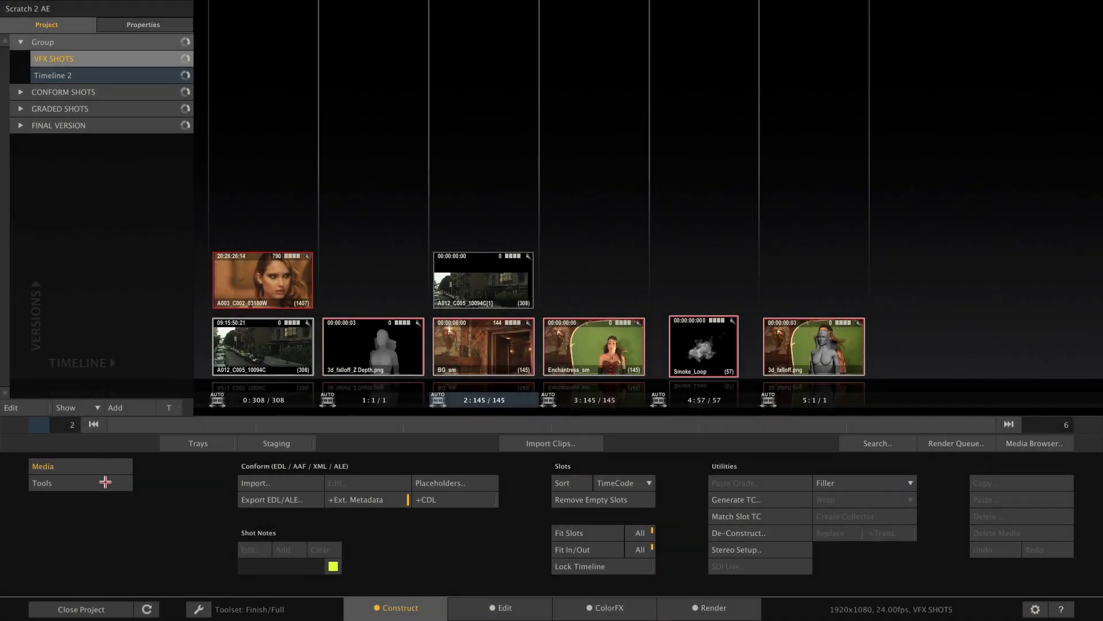
Confirm AfterFX appears in Tools and in the A012_C005_10094C player's quick menu, then return to Construct.
left_click(105, 481)
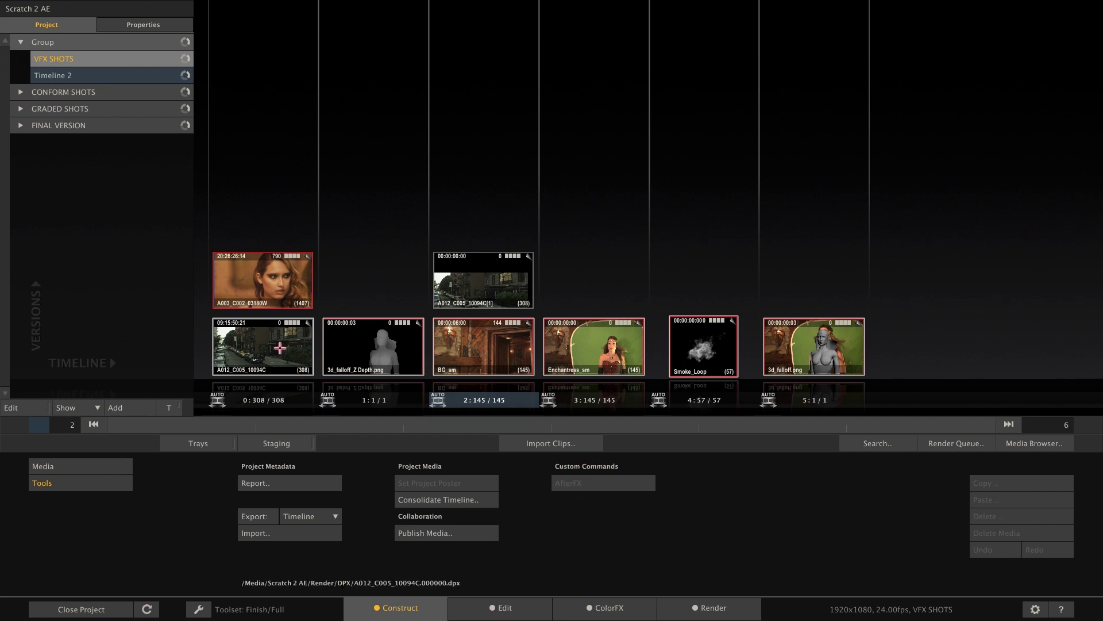
double_click(279, 348)
right_click(304, 274)
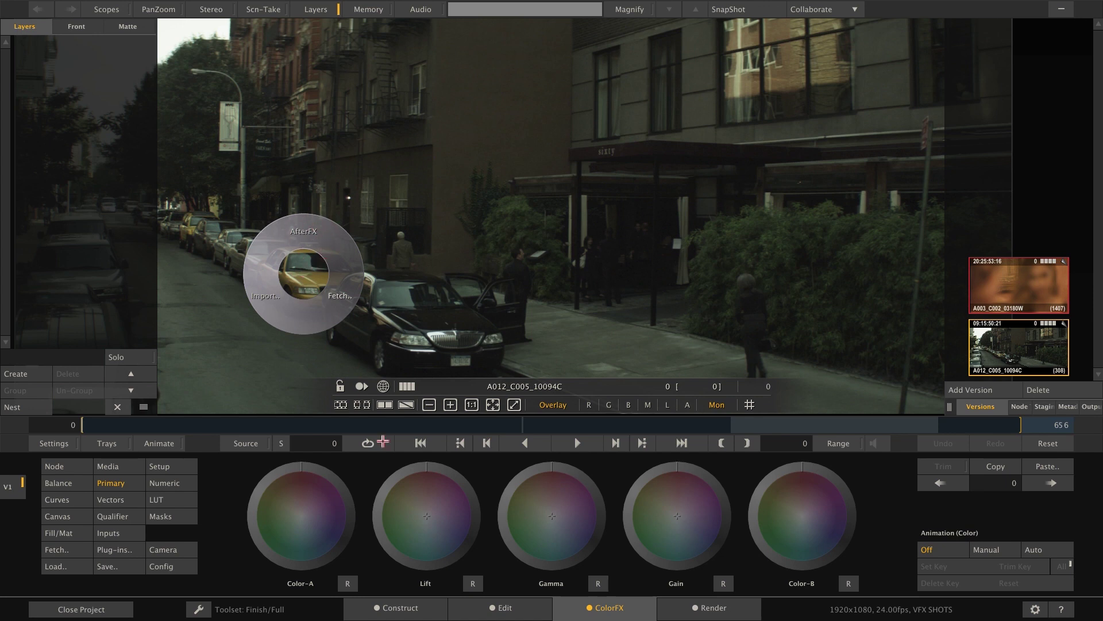
left_click(377, 606)
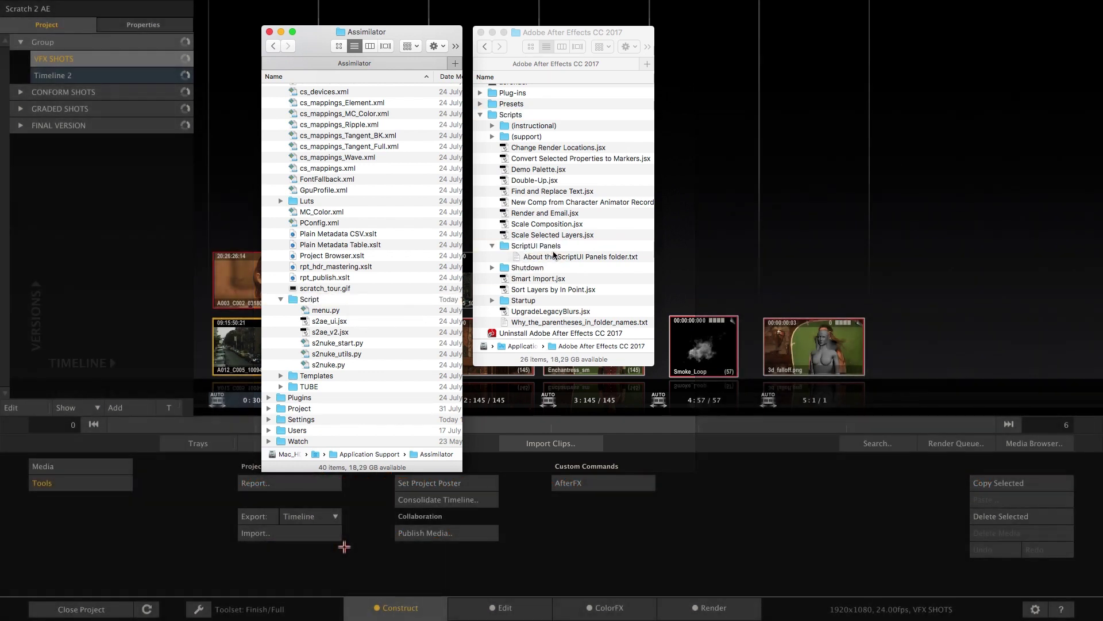
Move s2ae_ui.jsx into the ScriptUI Panels folder, launch After Effects CC 2017, and open the Window menu.
left_click_drag(553, 255, 554, 255)
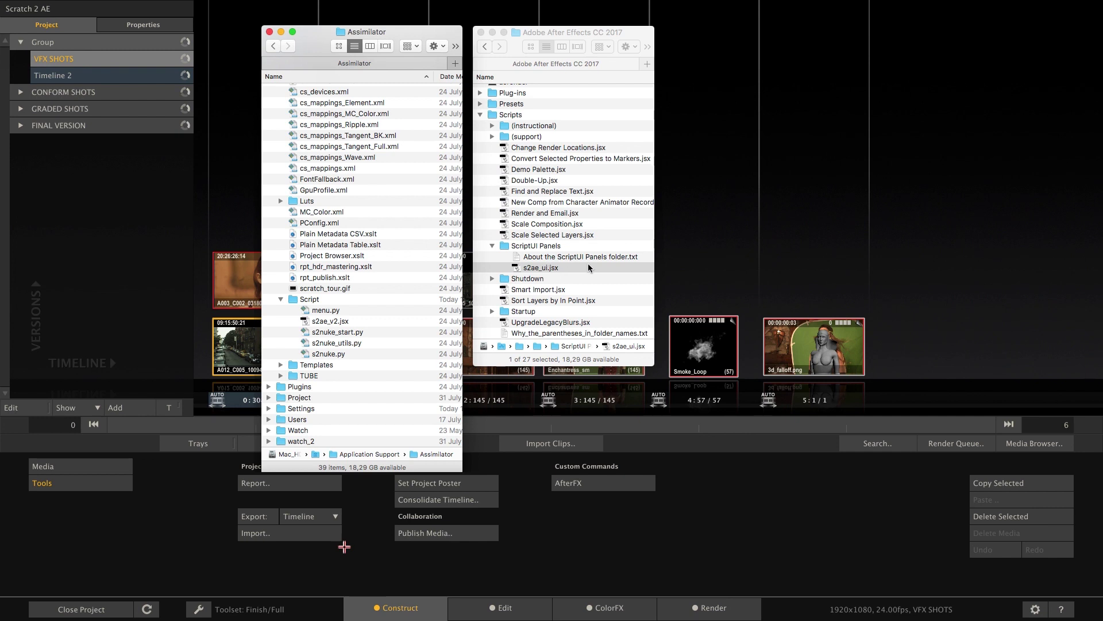
double_click(312, 119)
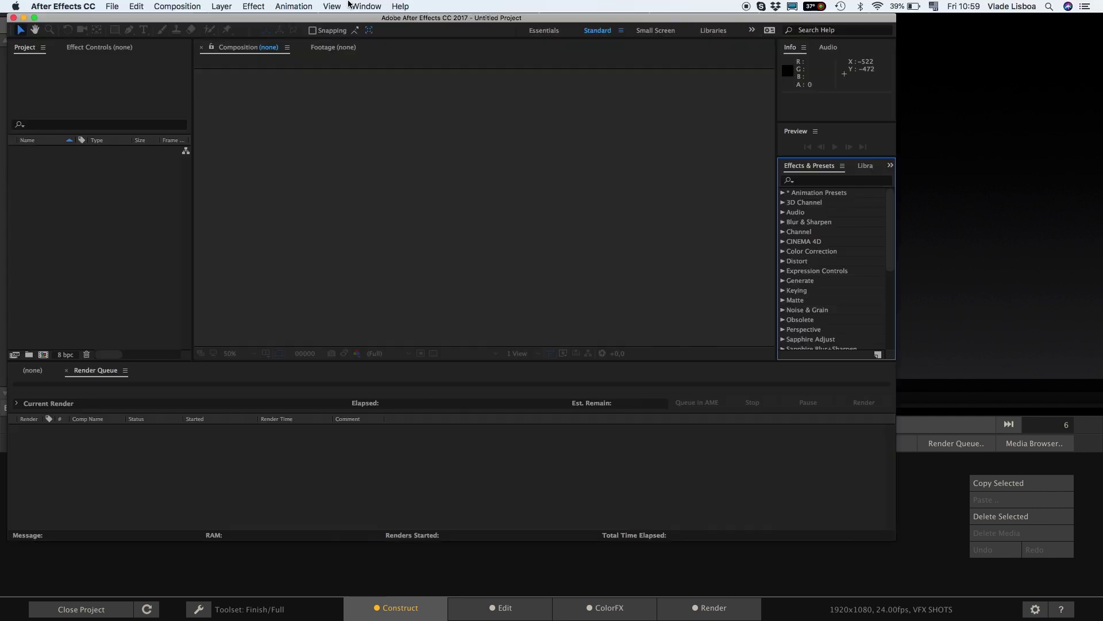
left_click(352, 6)
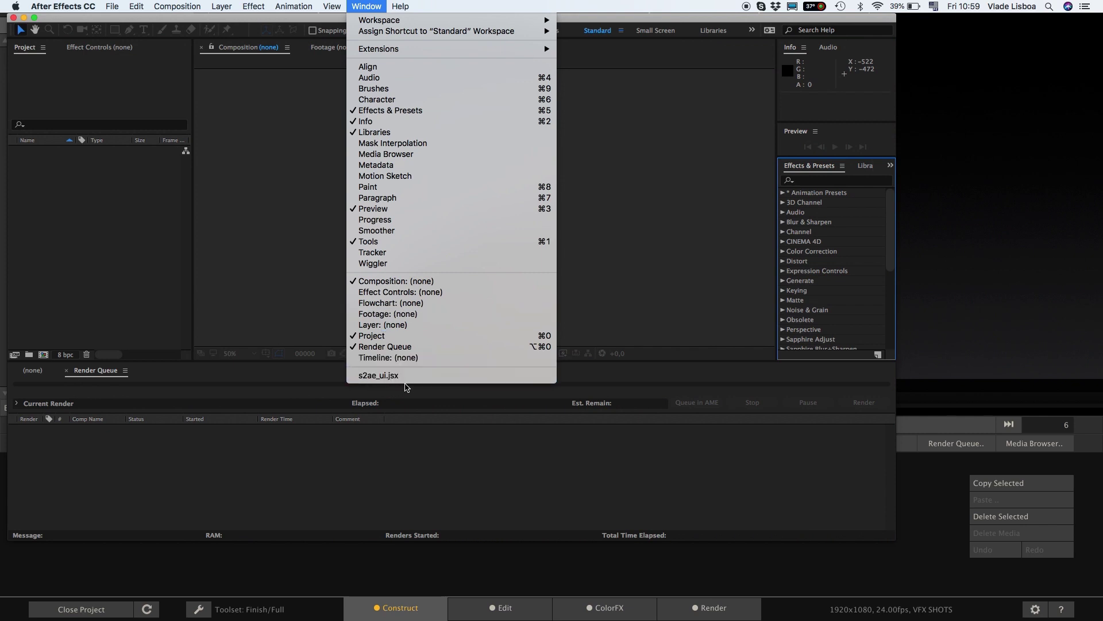
Open the s2ae_ui.jsx panel, enable Allow Scripts to Write Files and Access Network, and disable the start screen.
left_click(393, 376)
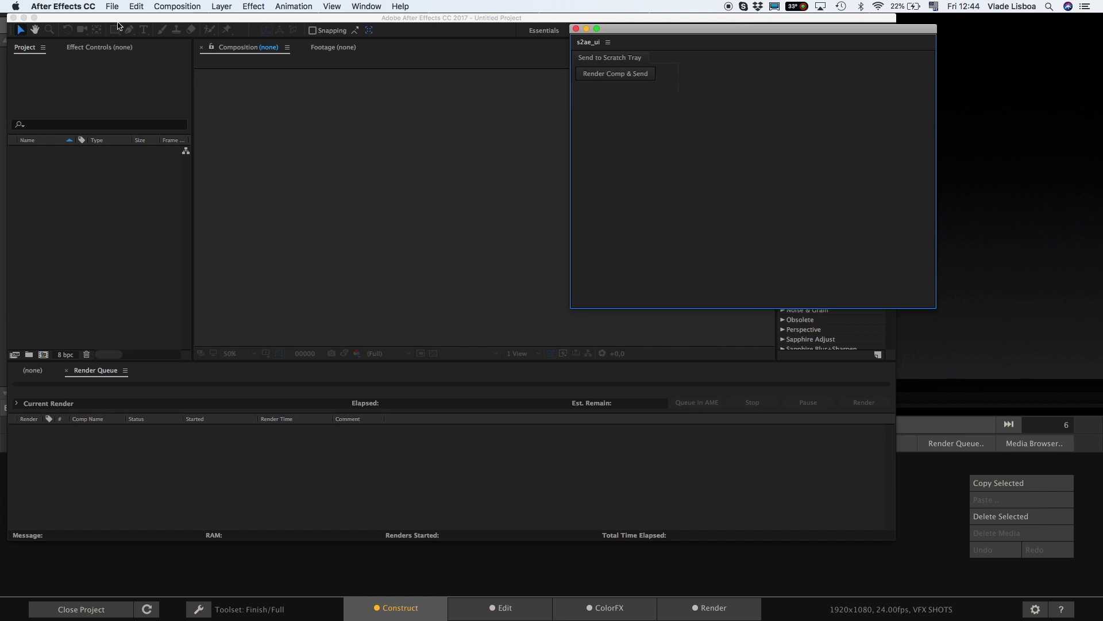
left_click(85, 5)
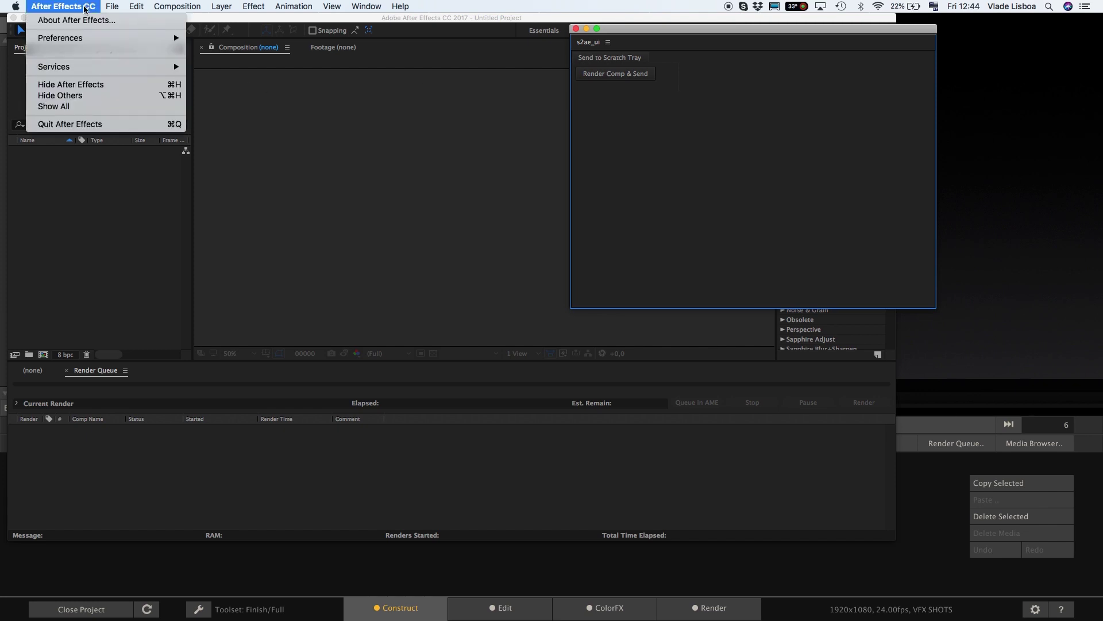
mouse_move(89, 41)
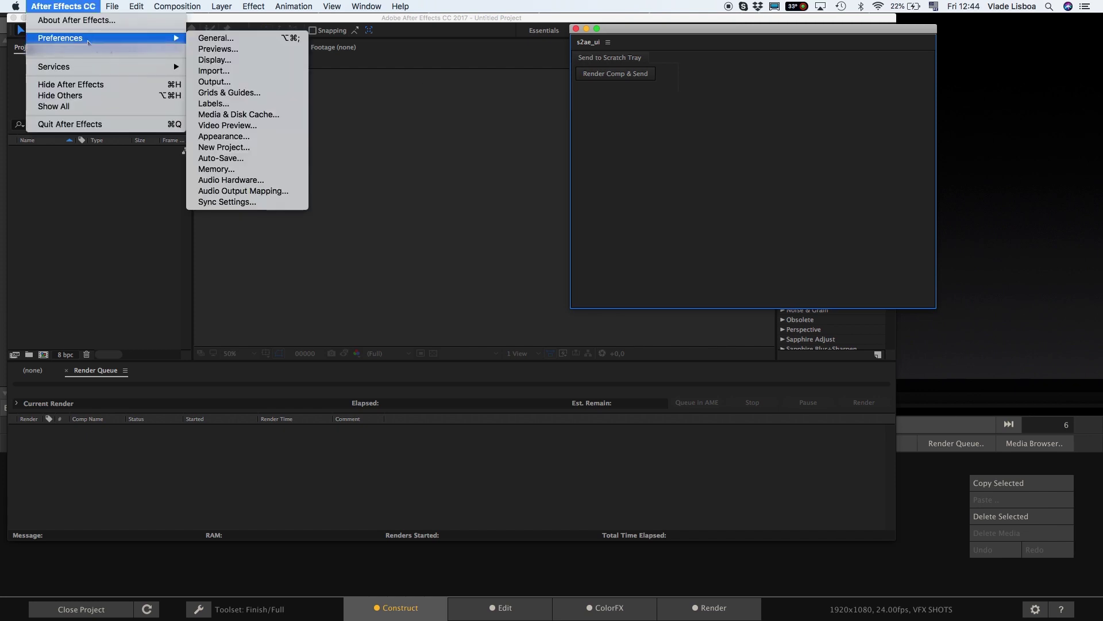
left_click(253, 43)
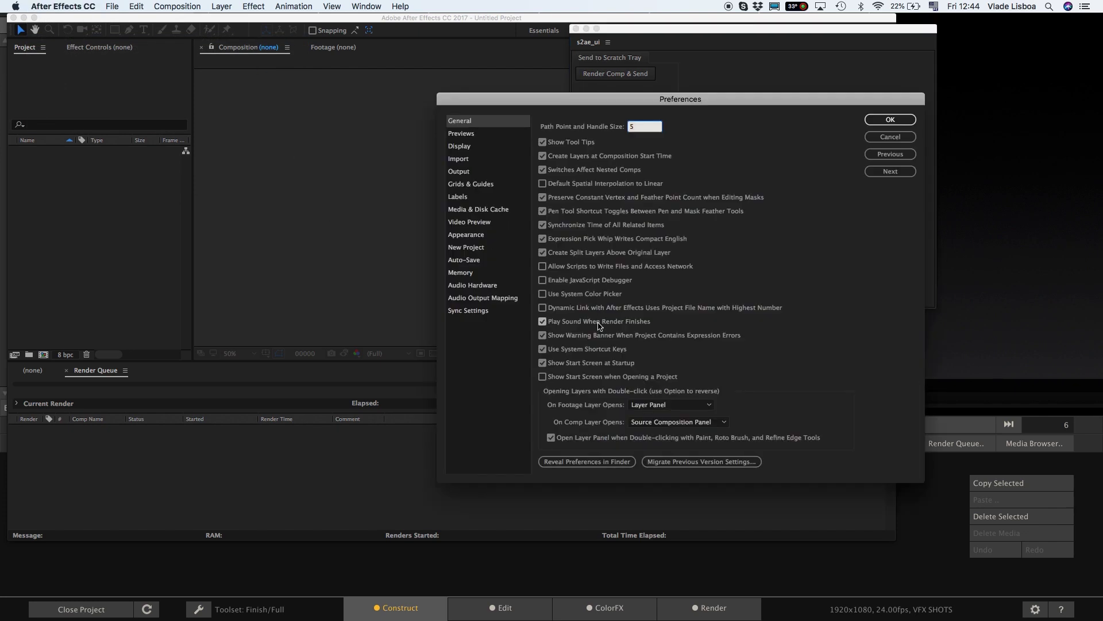
left_click(566, 267)
left_click(589, 364)
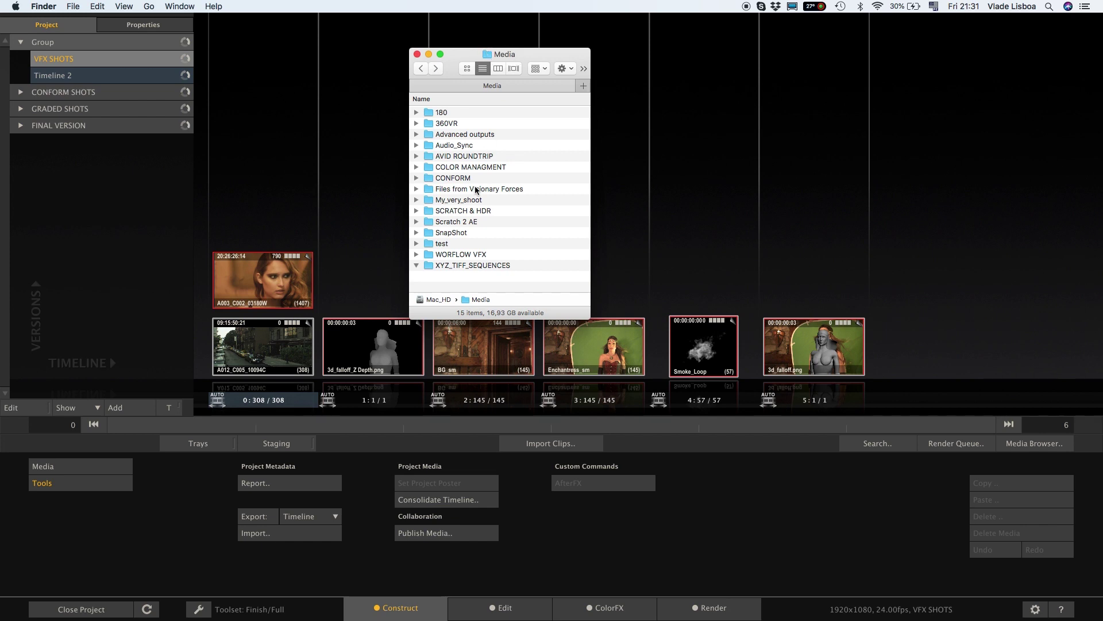
Open the Scratch 2 AE folder and expand Afx and Render to view the rendered TIFF frames.
double_click(465, 222)
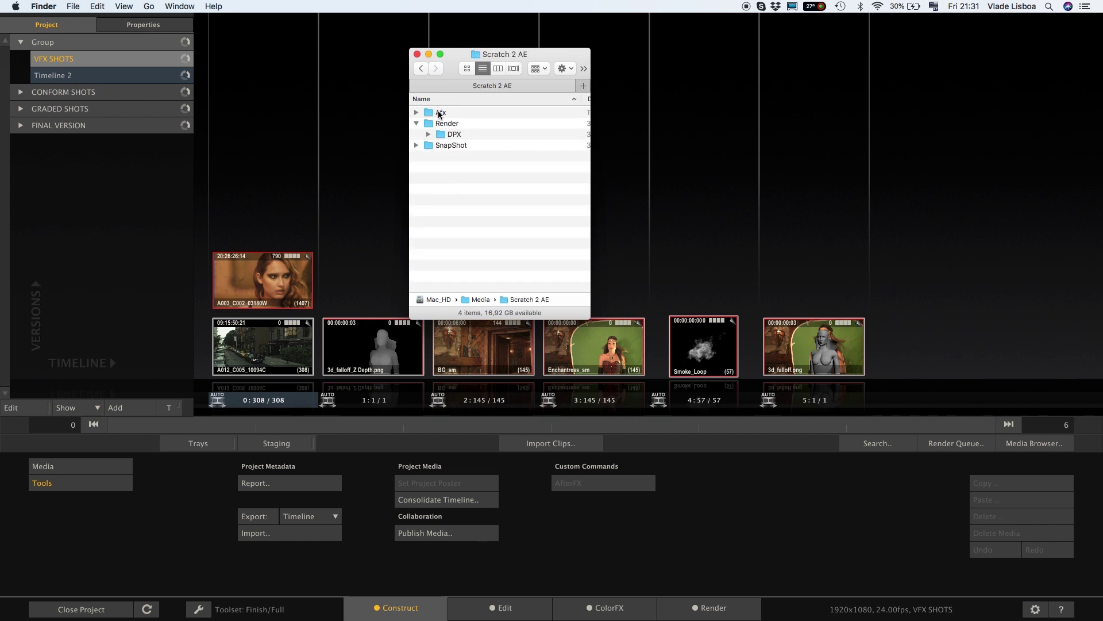
left_click(415, 113)
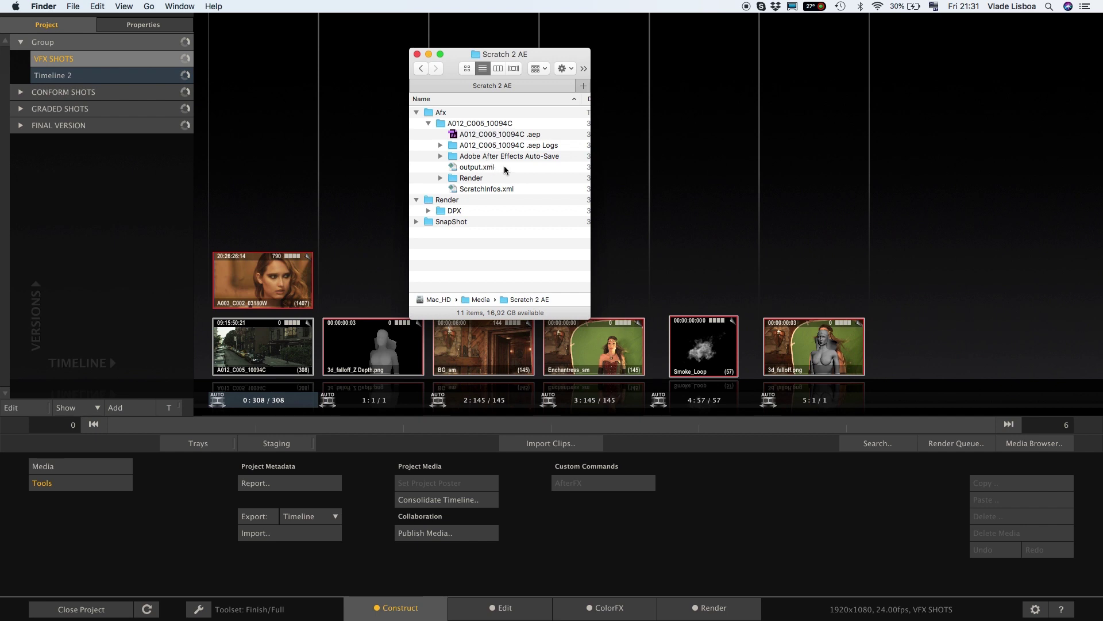
left_click(441, 178)
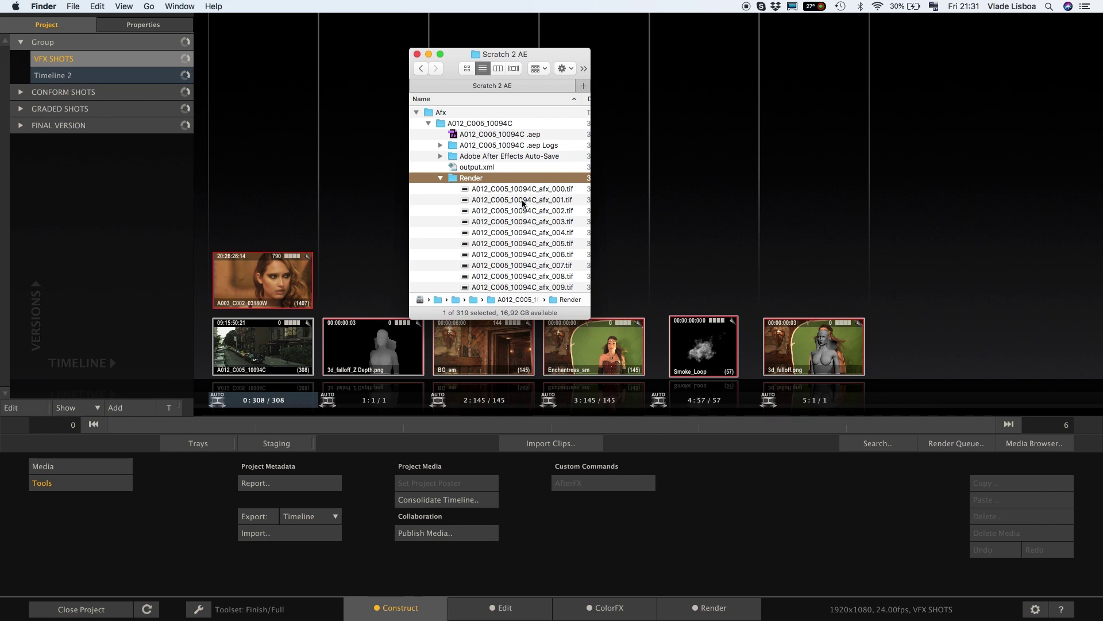
left_click(441, 178)
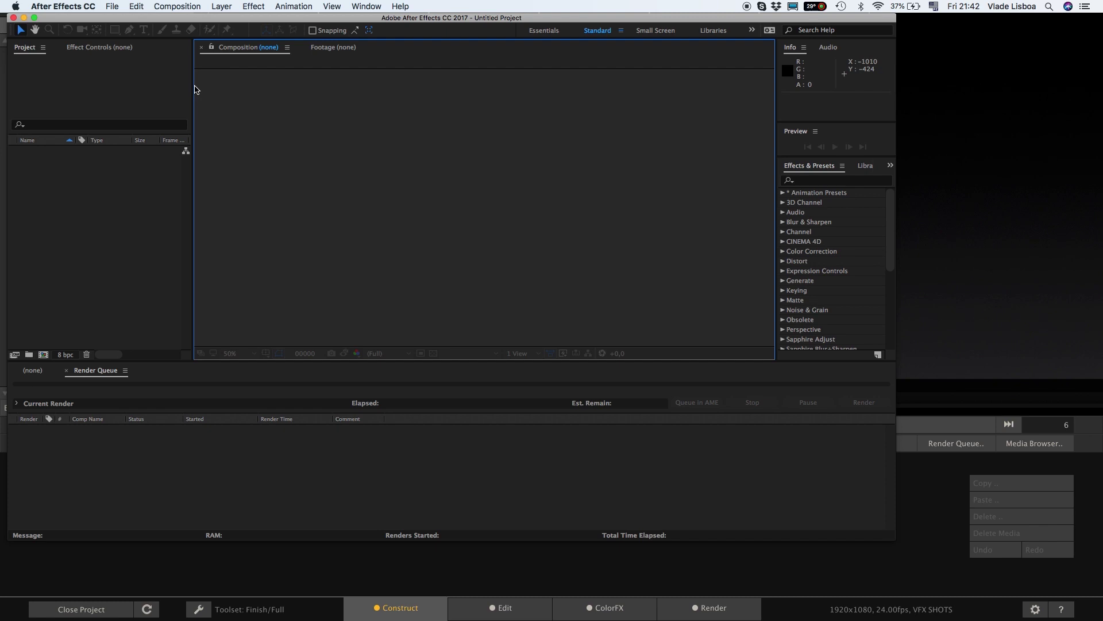
Edit the SCRATCH output module template to keep TIFF Sequence and turn off Preserve RGB.
left_click(142, 6)
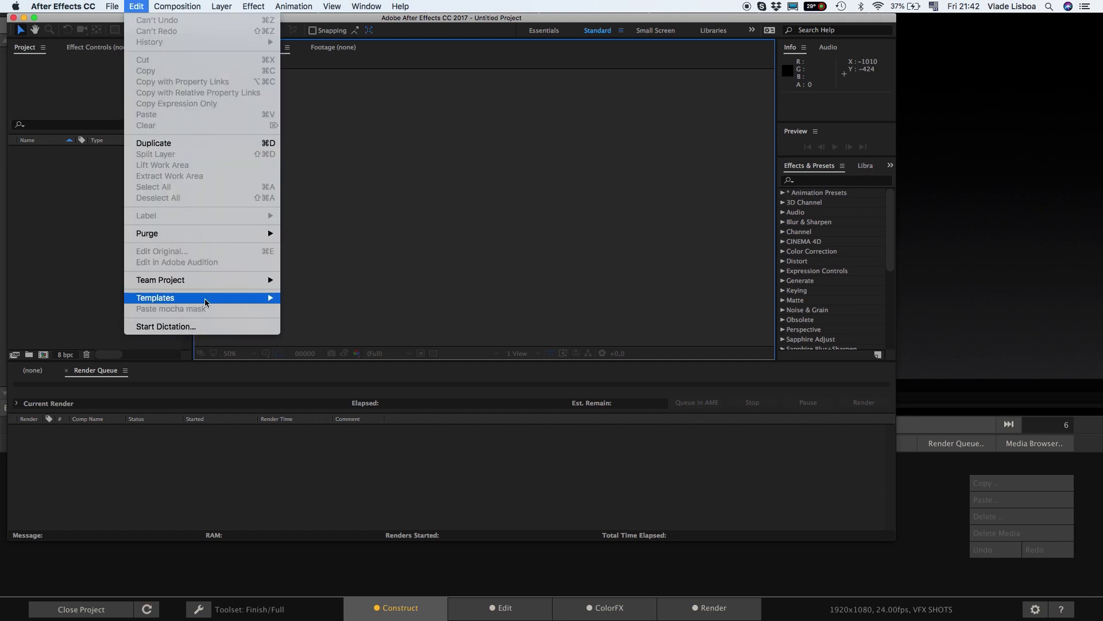
mouse_move(206, 299)
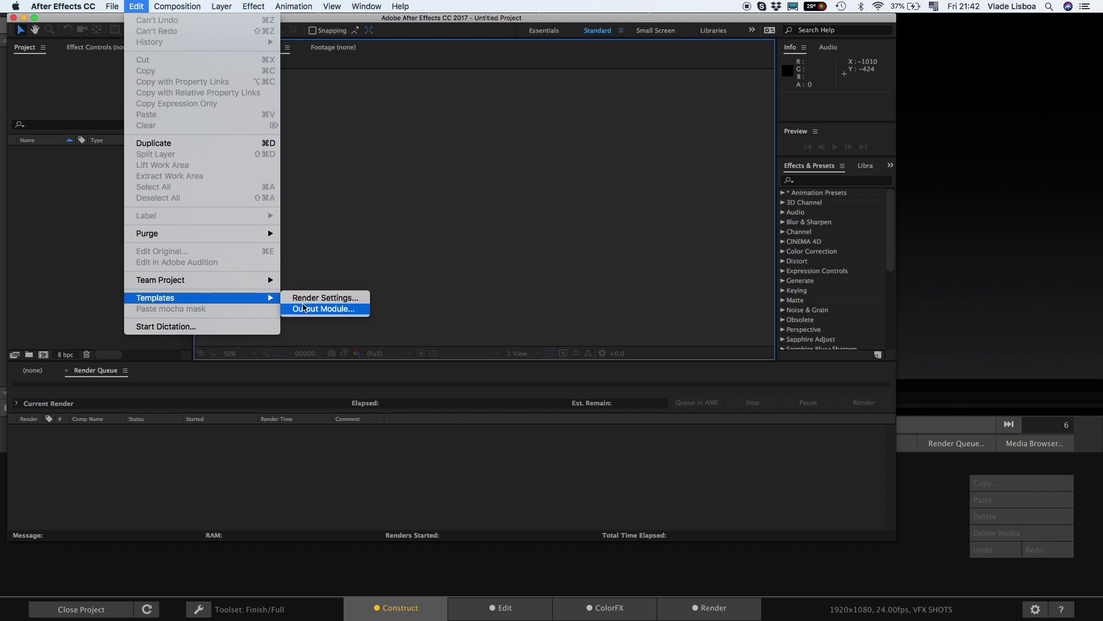
left_click(310, 311)
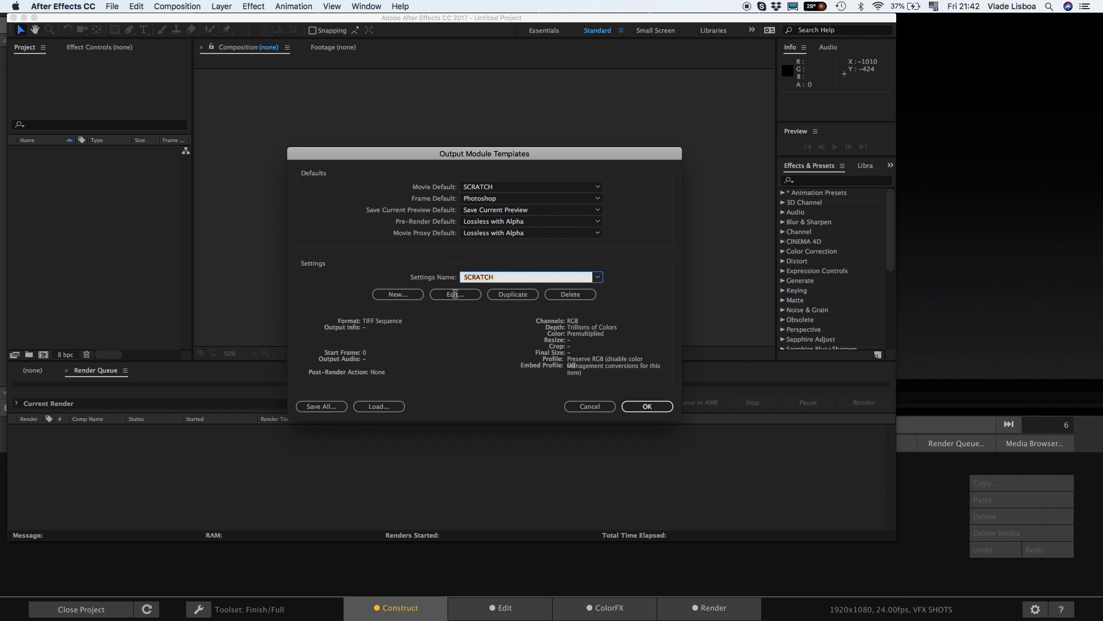
left_click(455, 295)
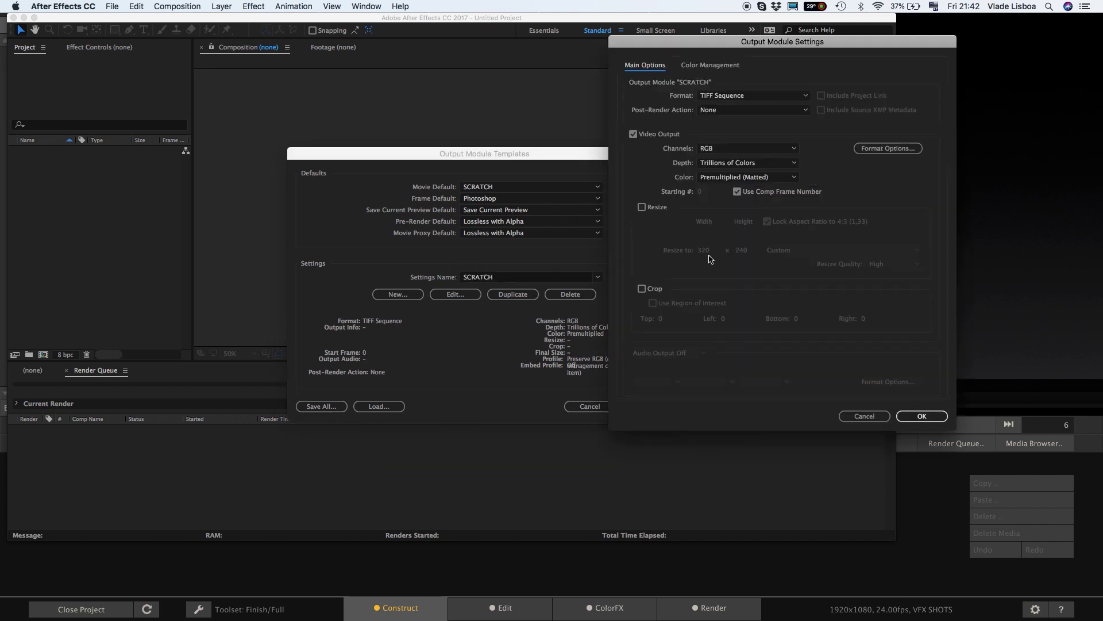
left_click(775, 96)
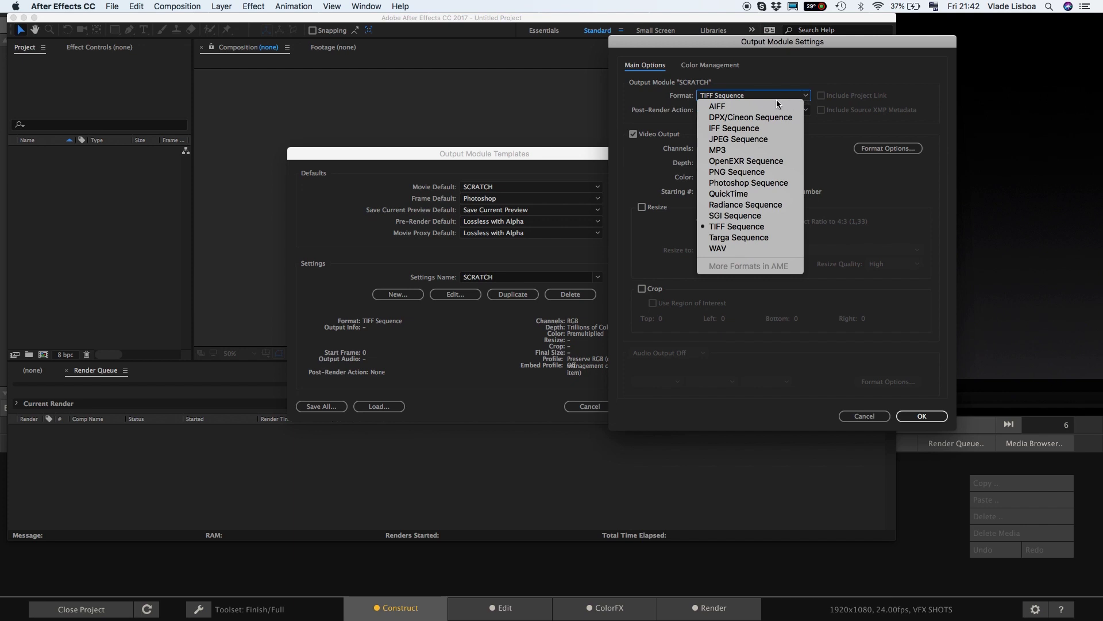
left_click(738, 230)
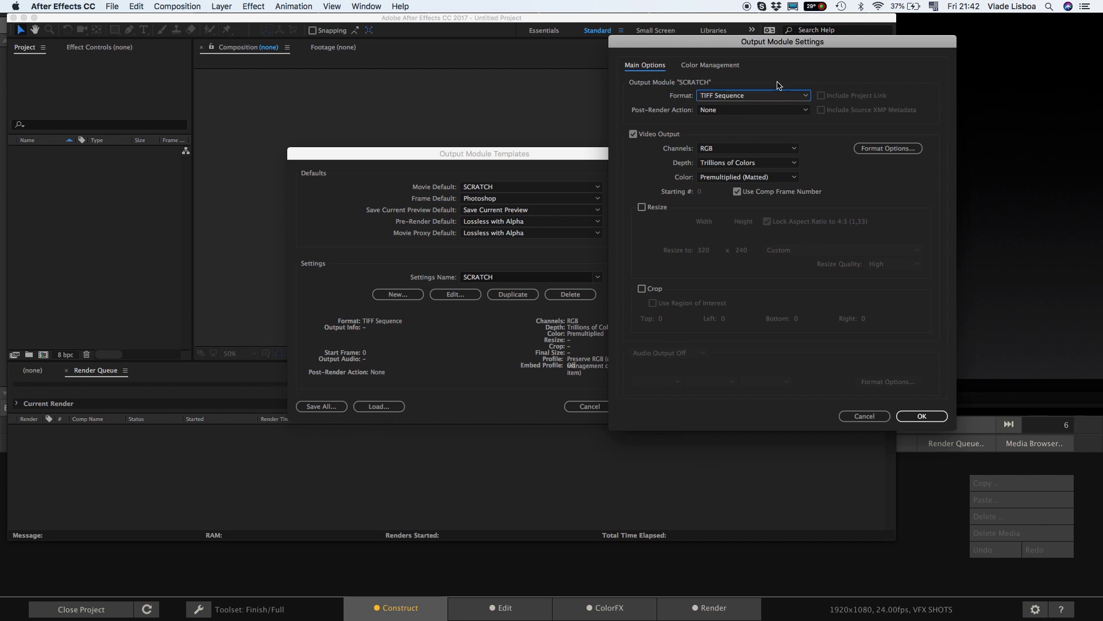
left_click(718, 67)
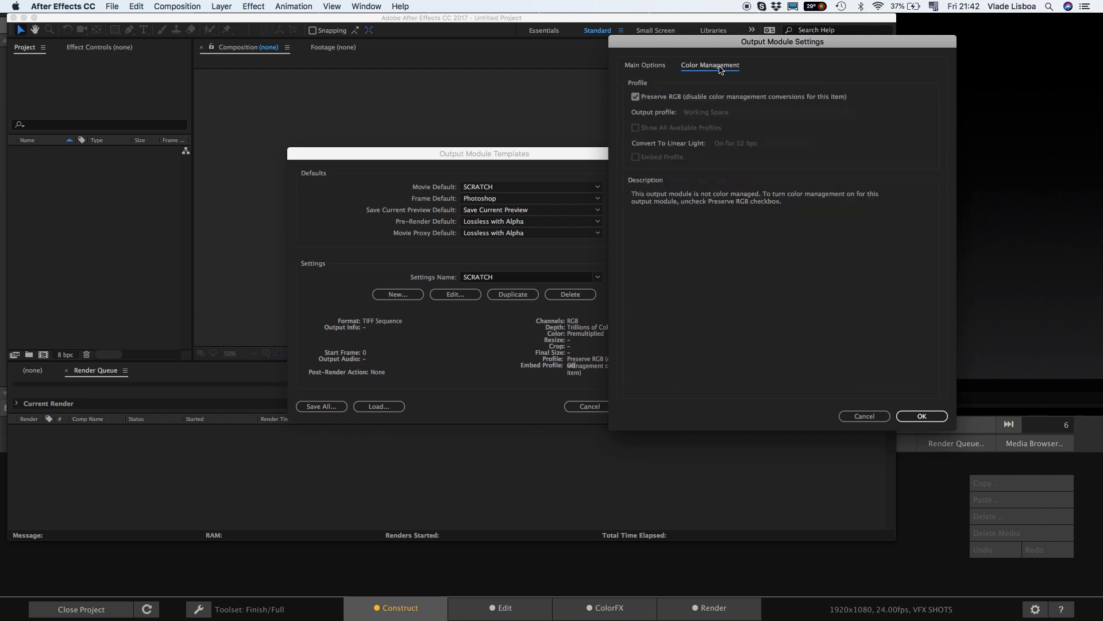
left_click(635, 97)
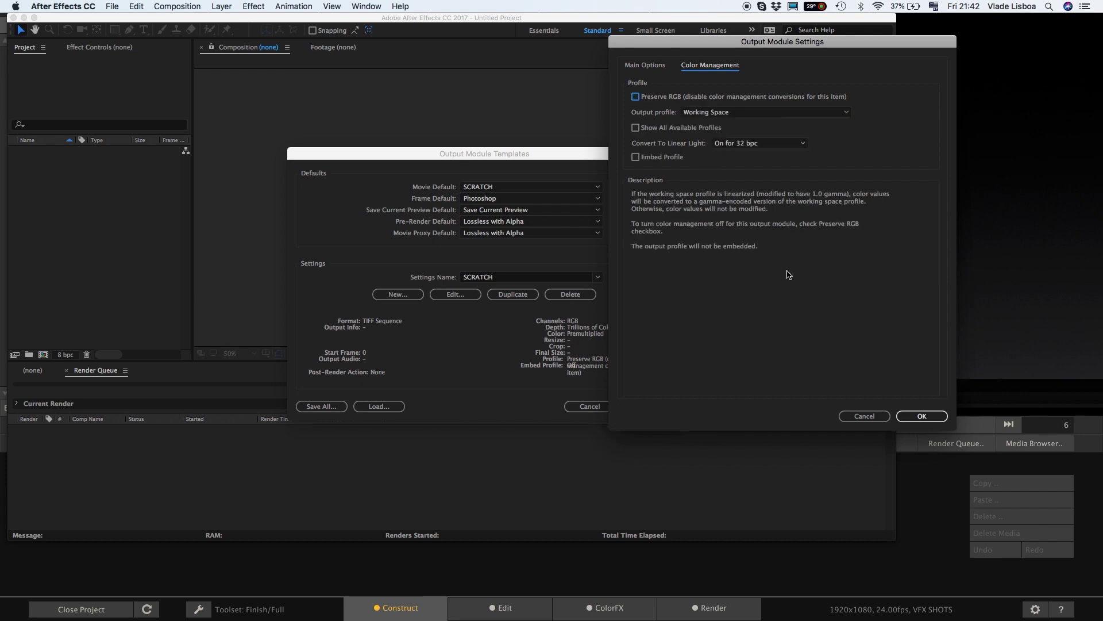
left_click(922, 417)
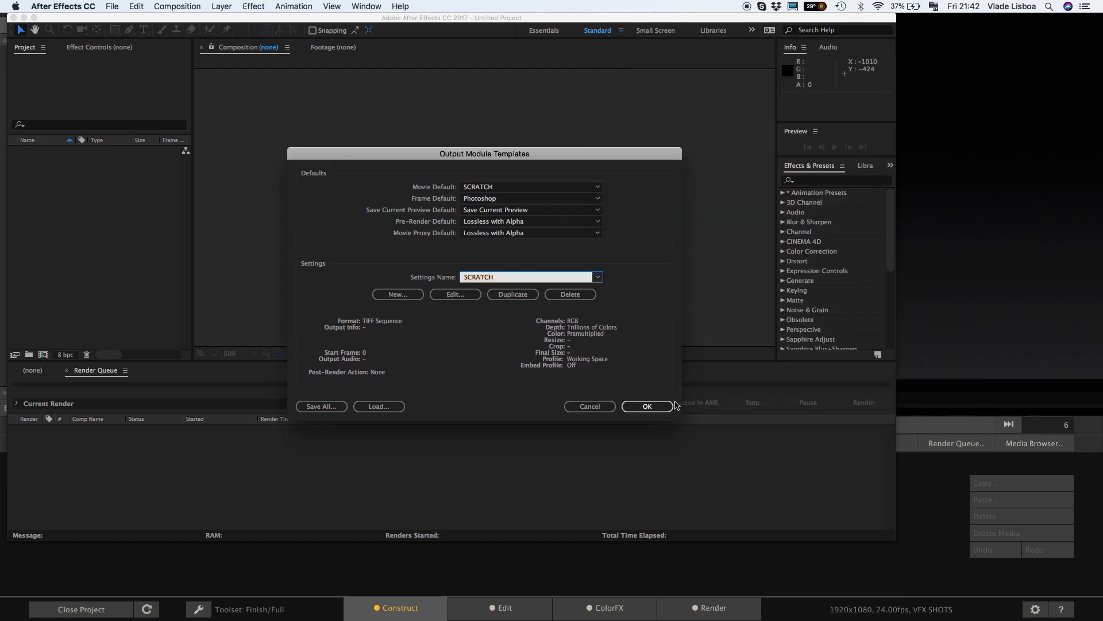
left_click(647, 406)
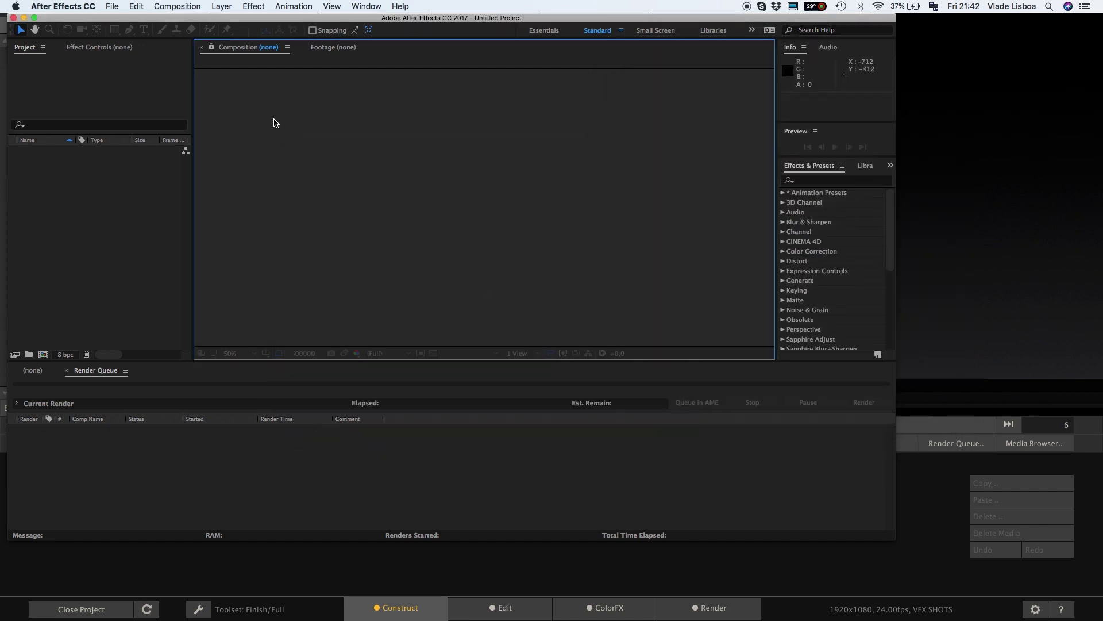
Drag Timeline 3 from the After Effects tray onto the first VFX SHOTS timeline slot.
left_click(92, 6)
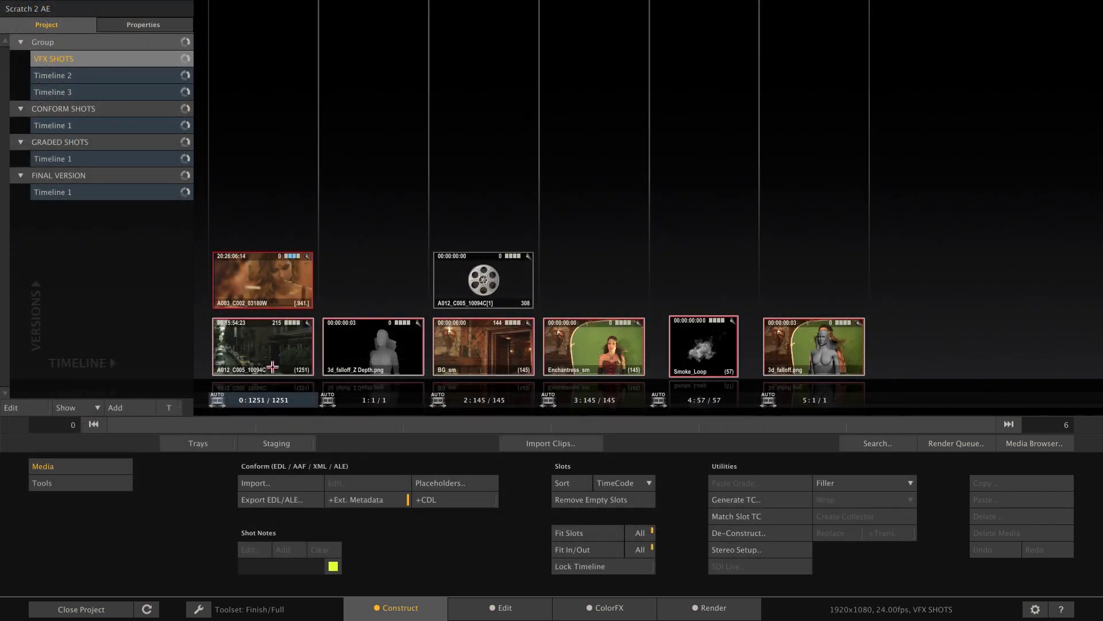
left_click(192, 444)
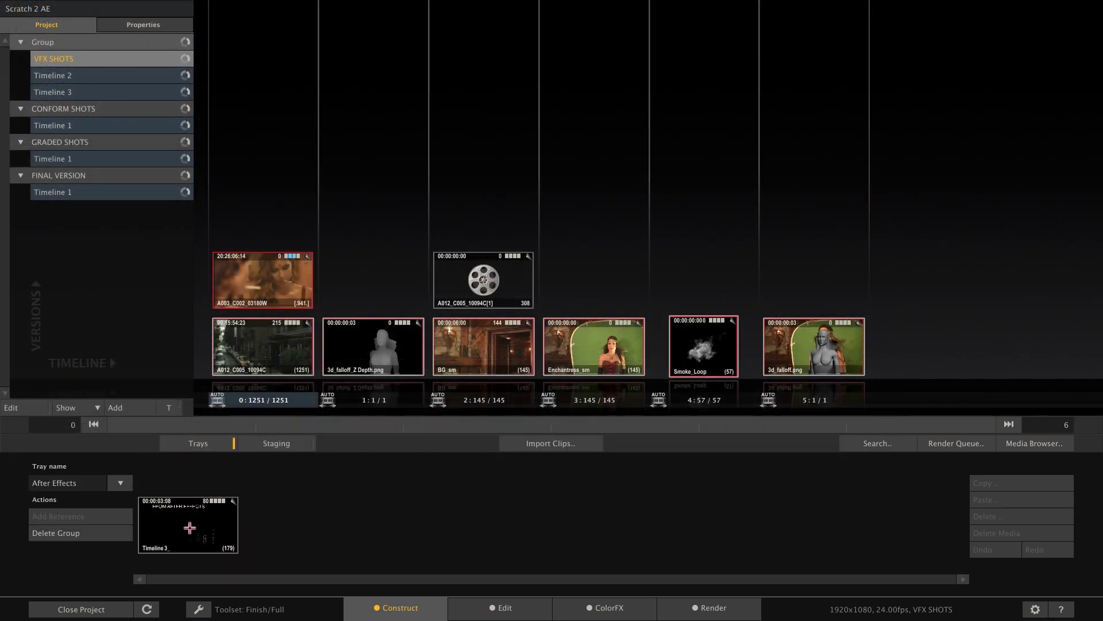
left_click_drag(190, 525, 262, 368)
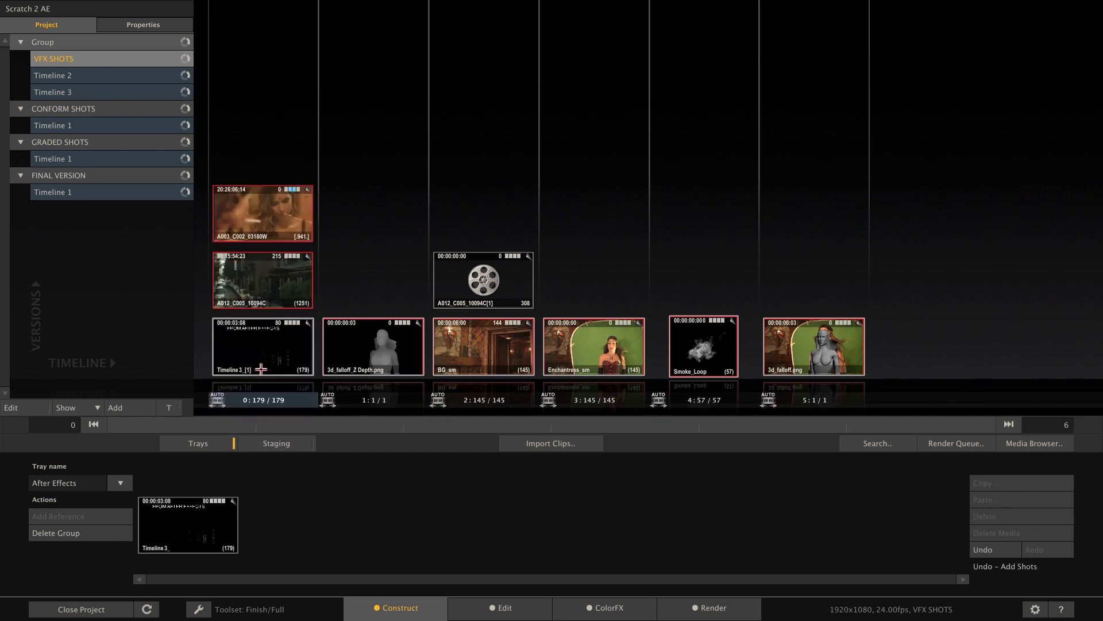